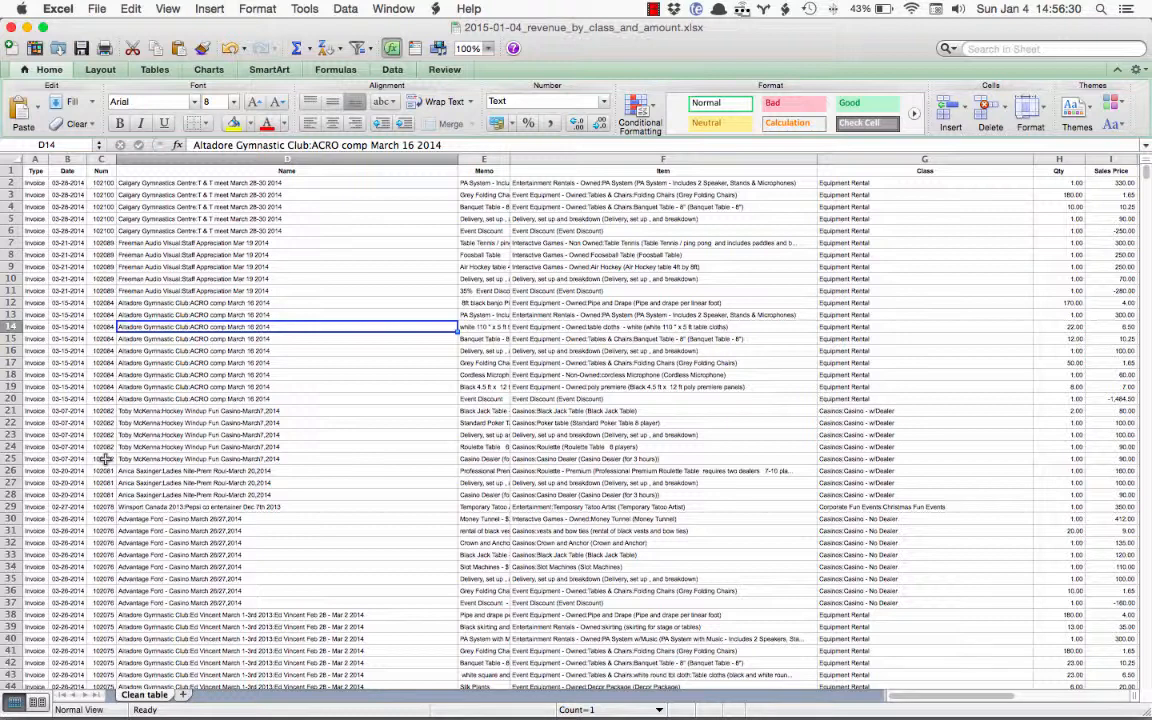
Create a PivotTable from all the data on the Clean table sheet
left_click(8, 154)
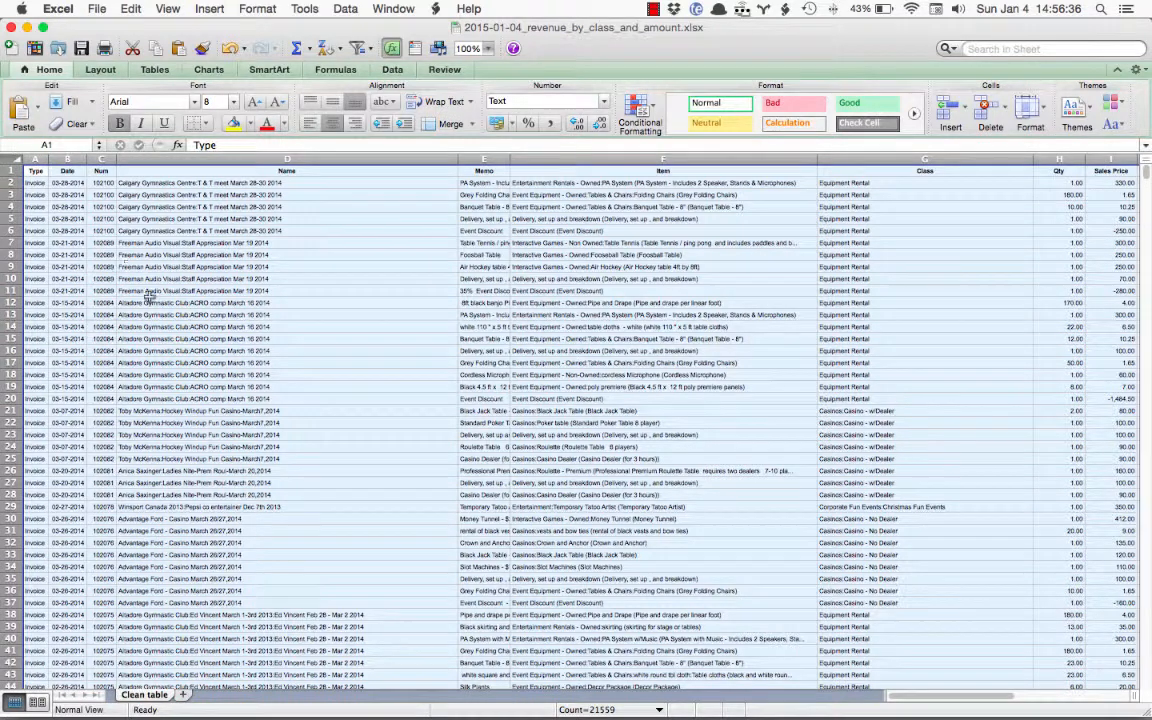
left_click(392, 70)
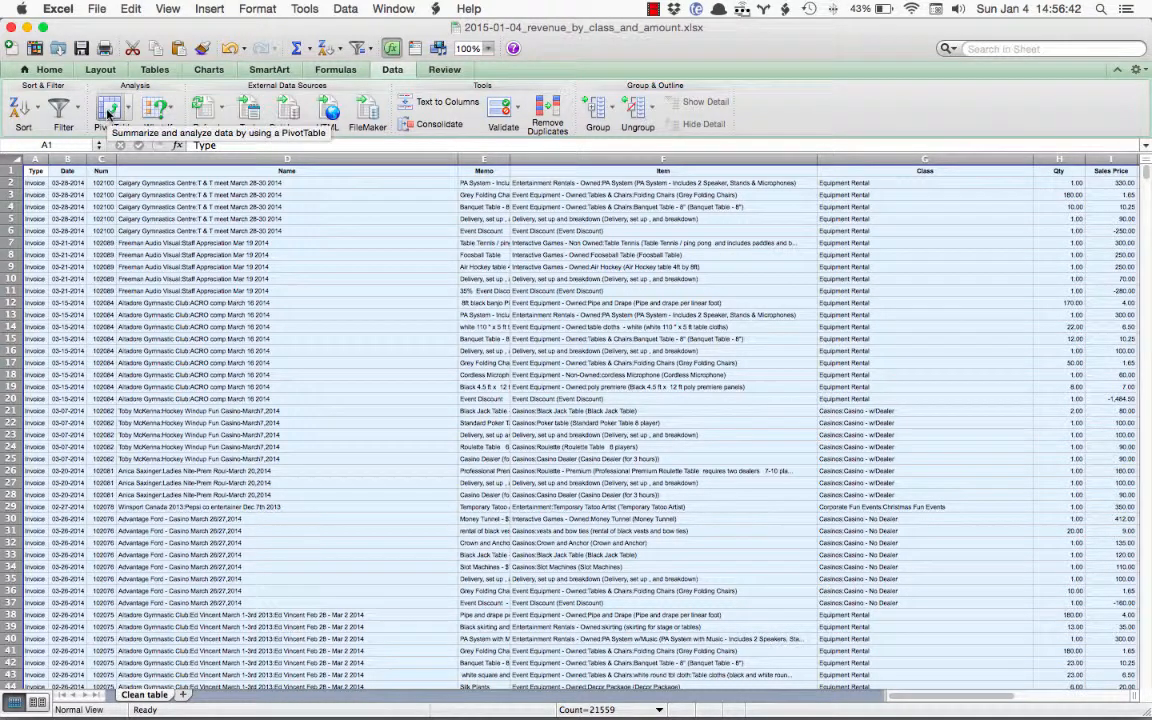
left_click(110, 112)
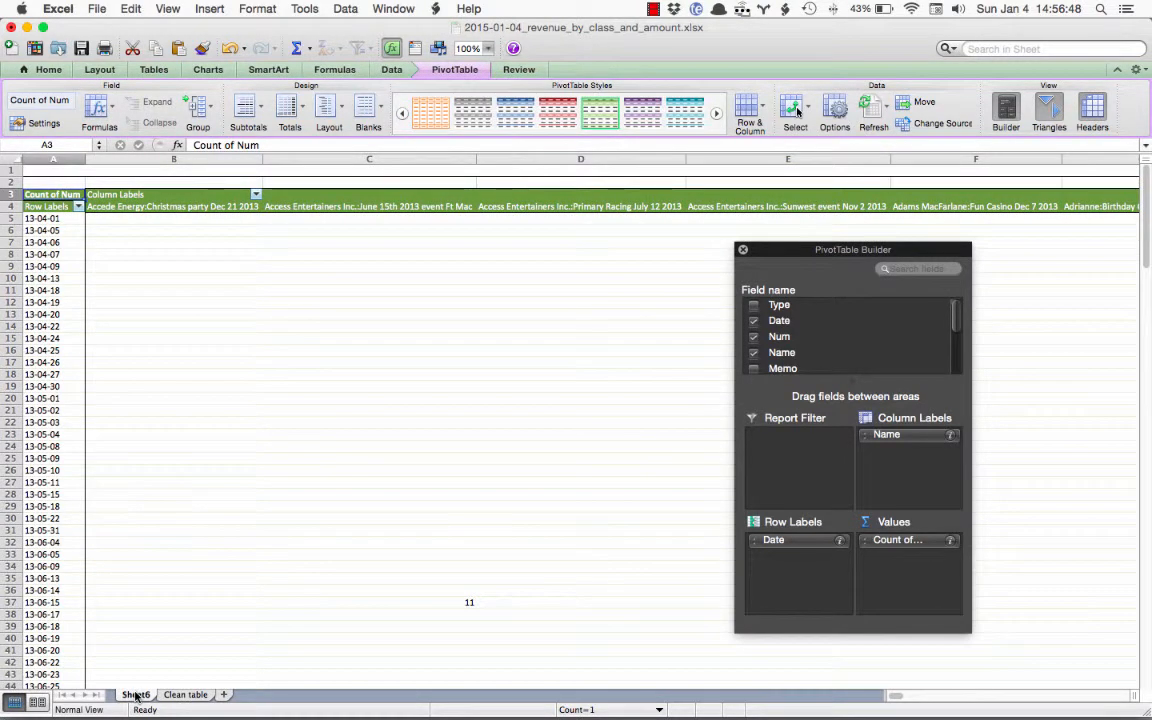
Rename the new PivotTable sheet as Pivot Table
left_click(135, 698)
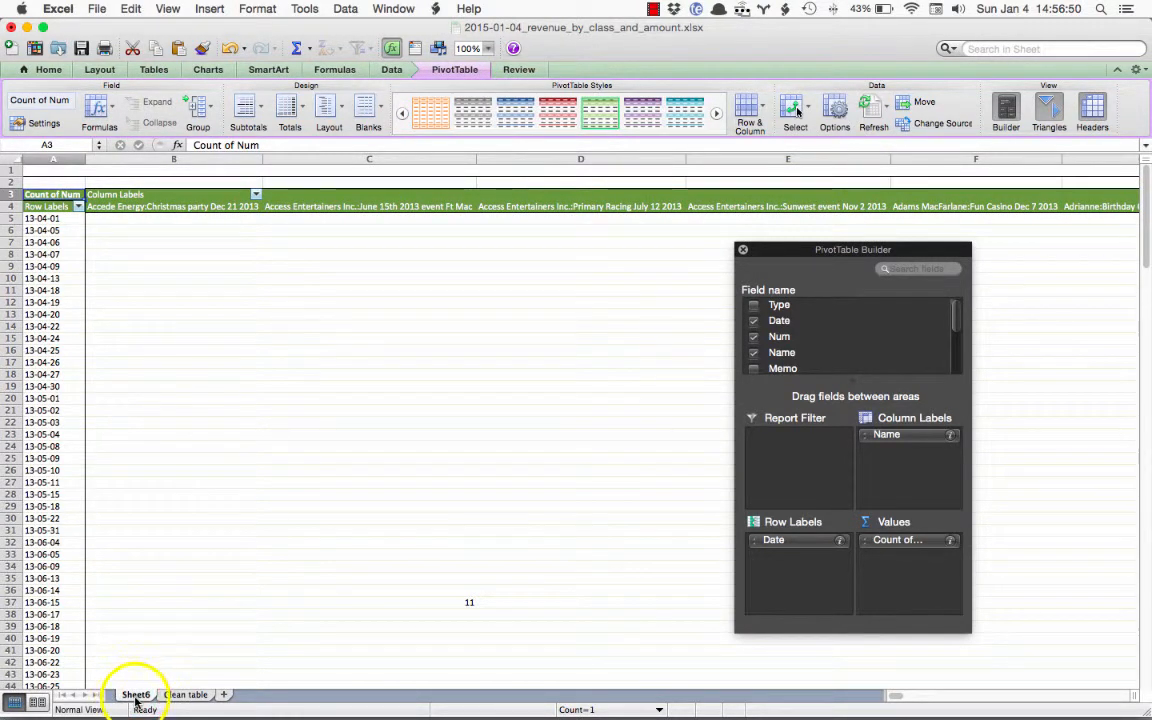
right_click(135, 698)
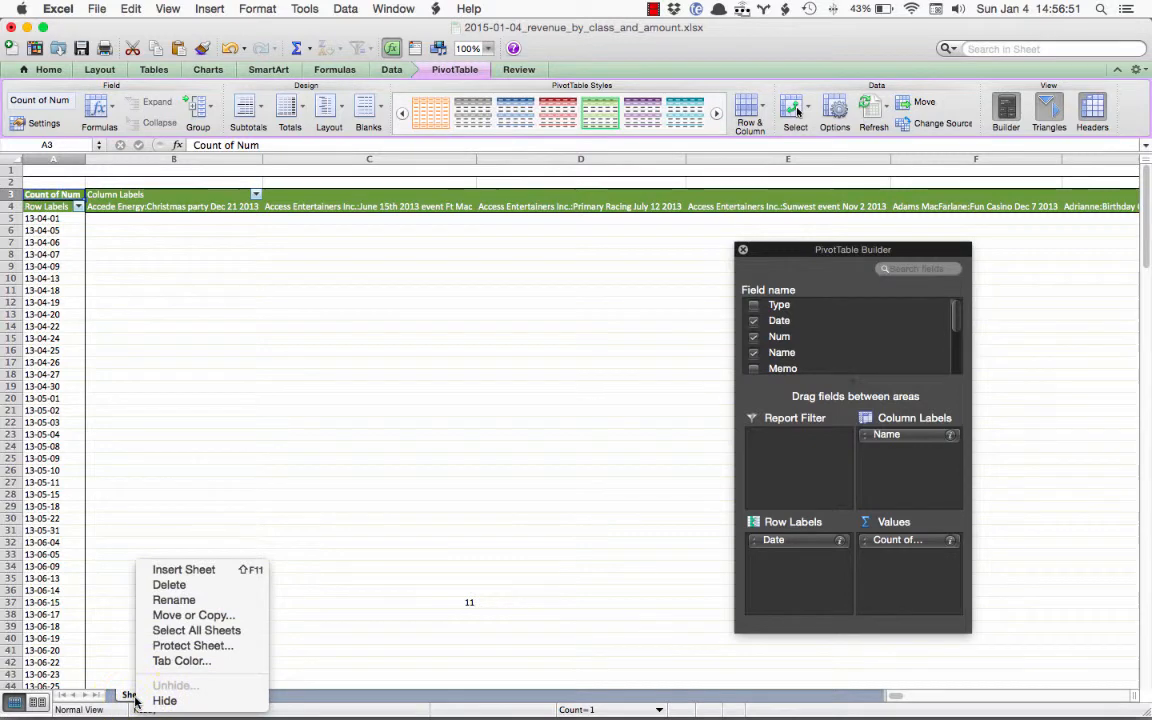
left_click(173, 600)
type("Pivo")
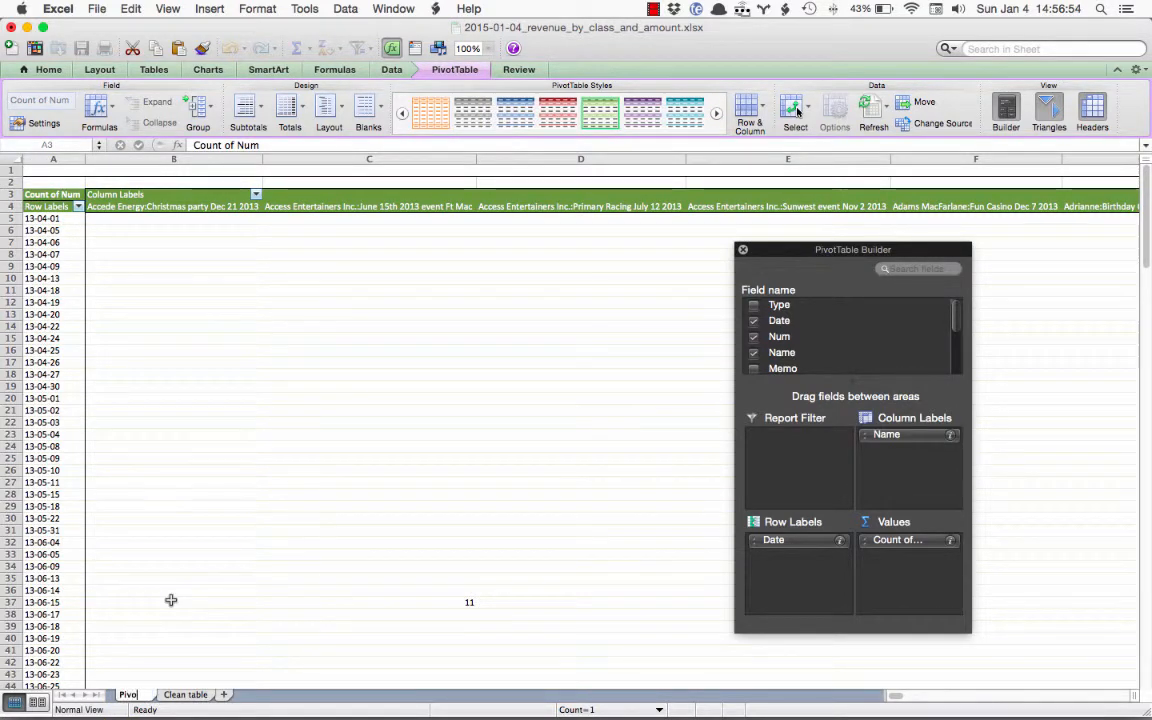
type("t Table")
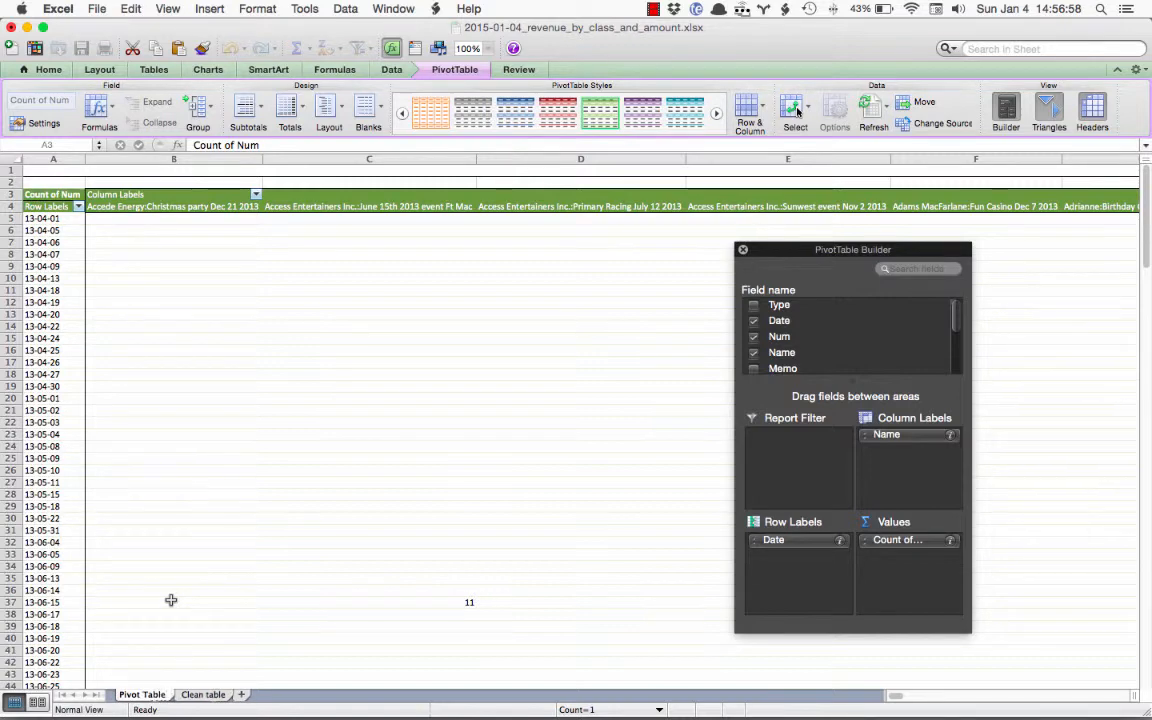
key("Return")
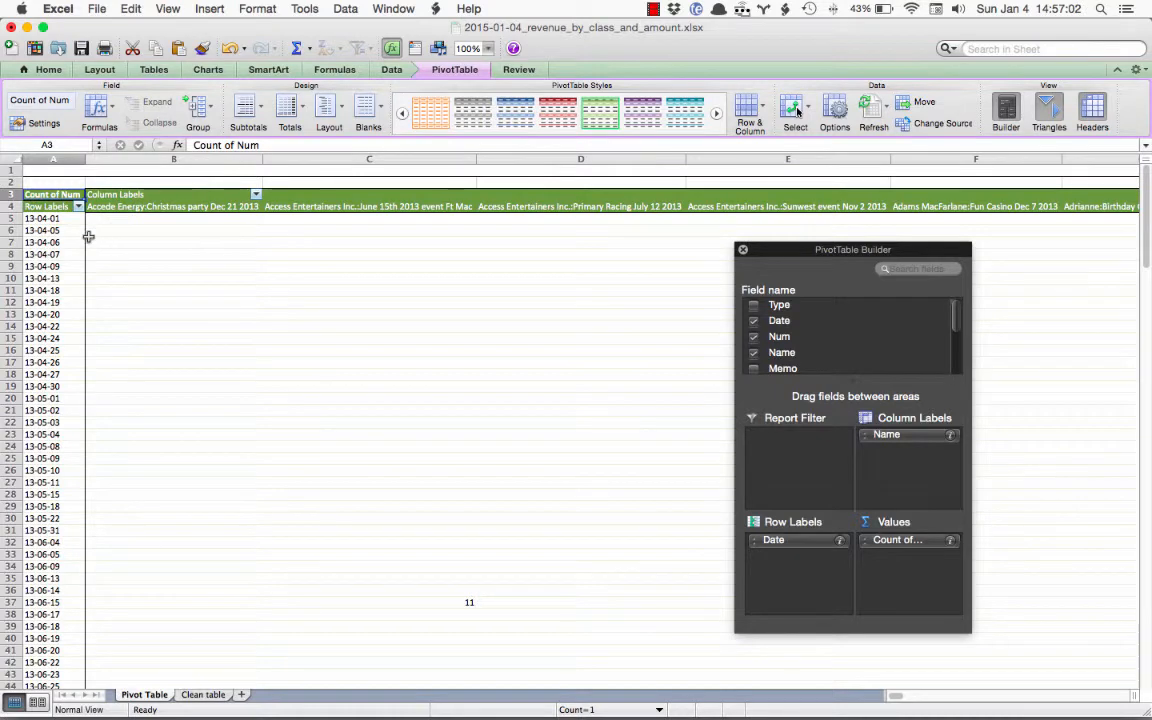
Remove the default Name, Date and Count of Num fields from the PivotTable layout
left_click(903, 441)
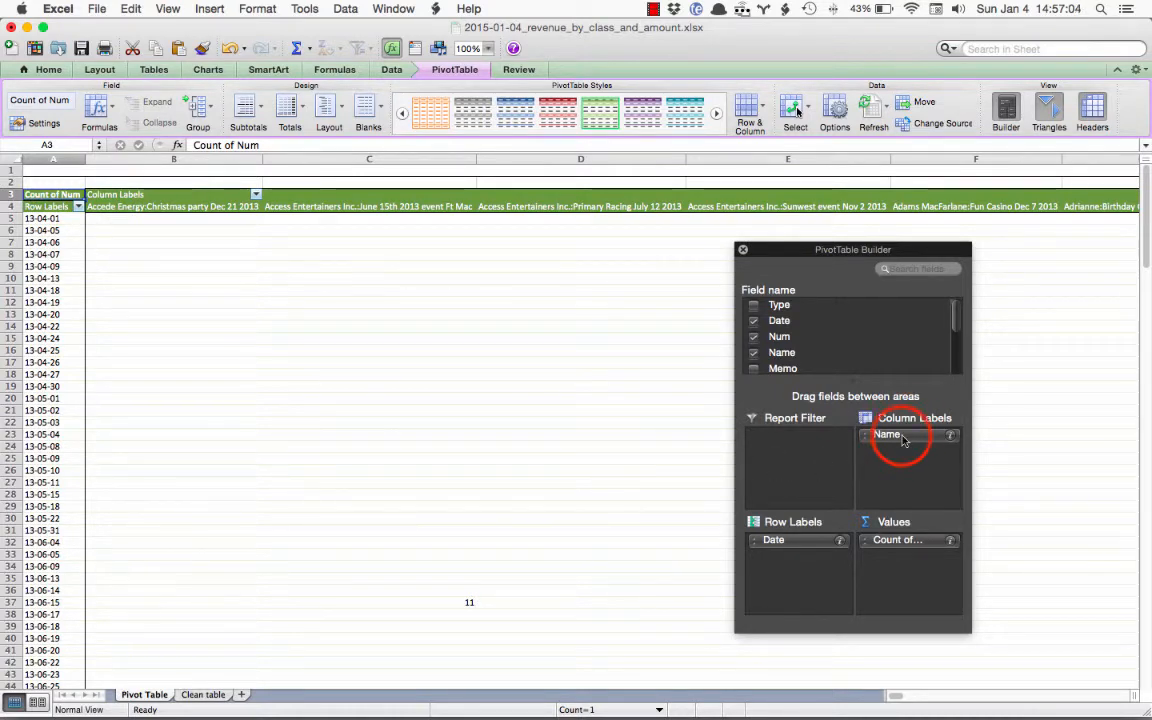
left_click_drag(903, 441, 507, 192)
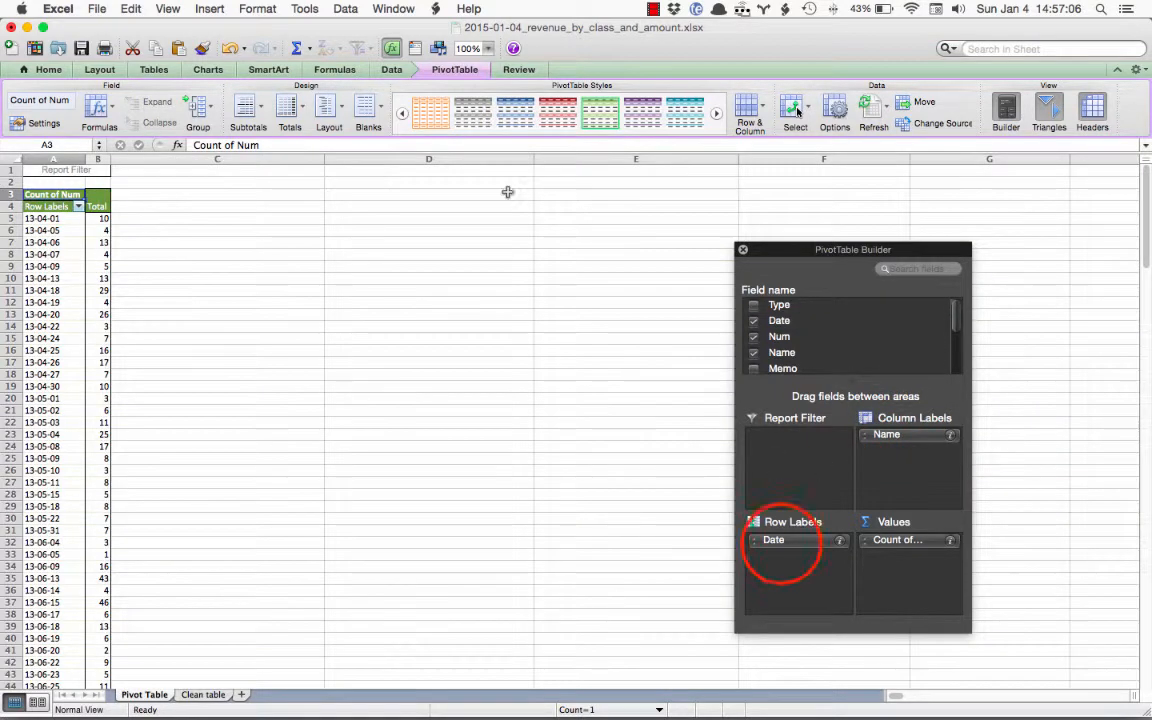
left_click_drag(782, 542, 829, 341)
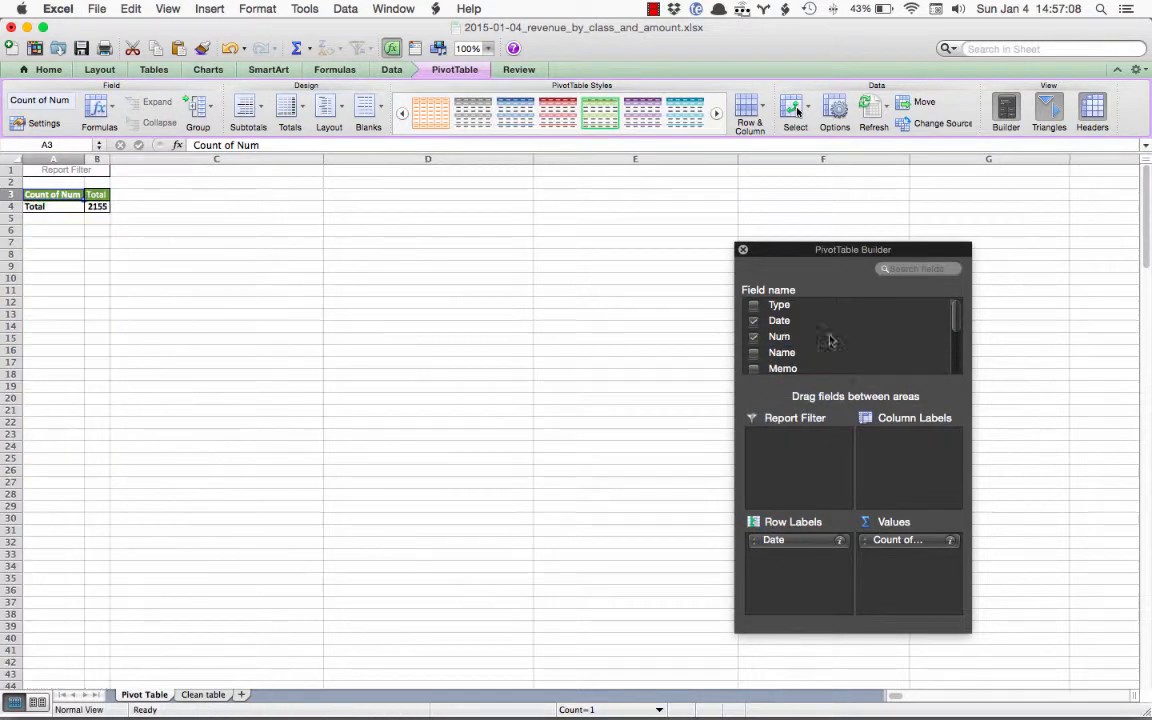
left_click_drag(926, 541, 791, 551)
Add the Class field as row labels and the Amount field as values in the PivotTable
scroll(800, 345, "down", 2)
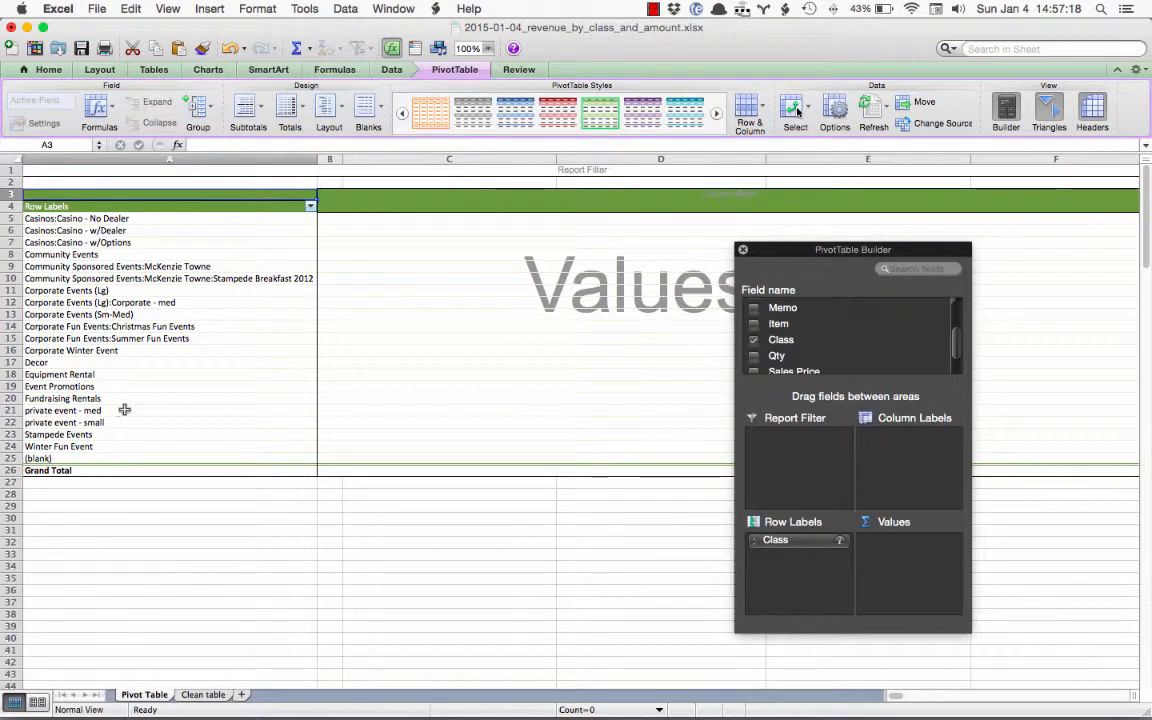
scroll(836, 345, "down", 1)
left_click_drag(787, 368, 903, 550)
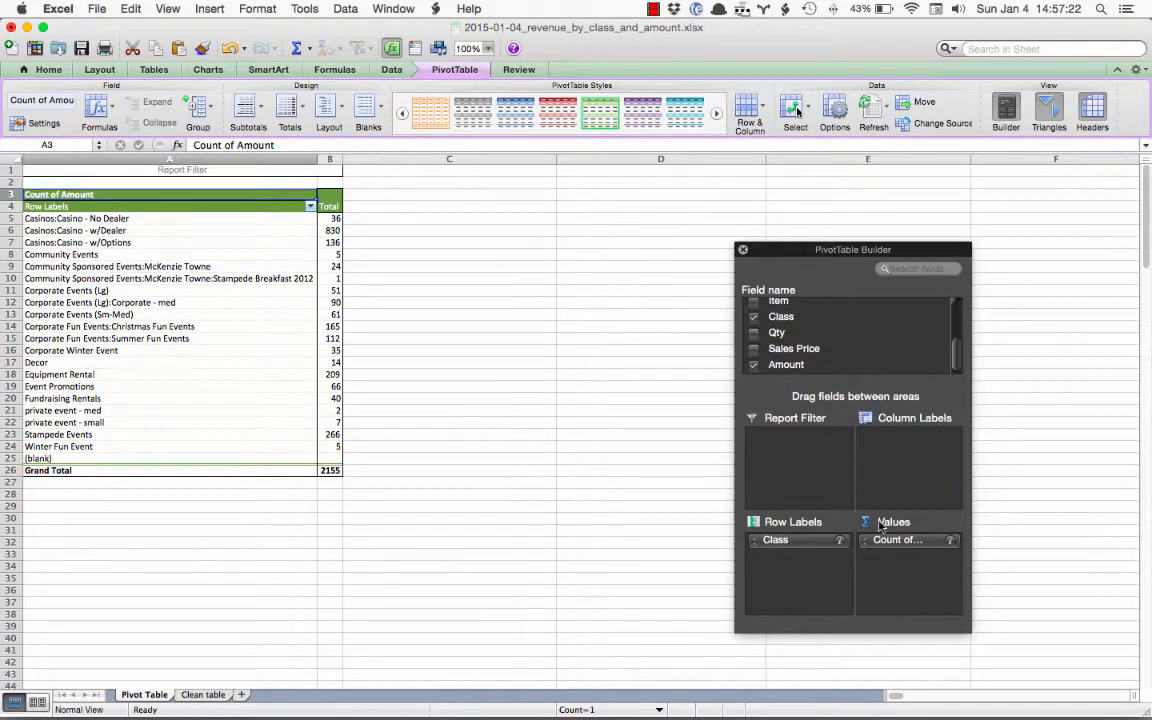
Summarize the PivotTable's Amount field by Sum instead of Count
left_click(951, 542)
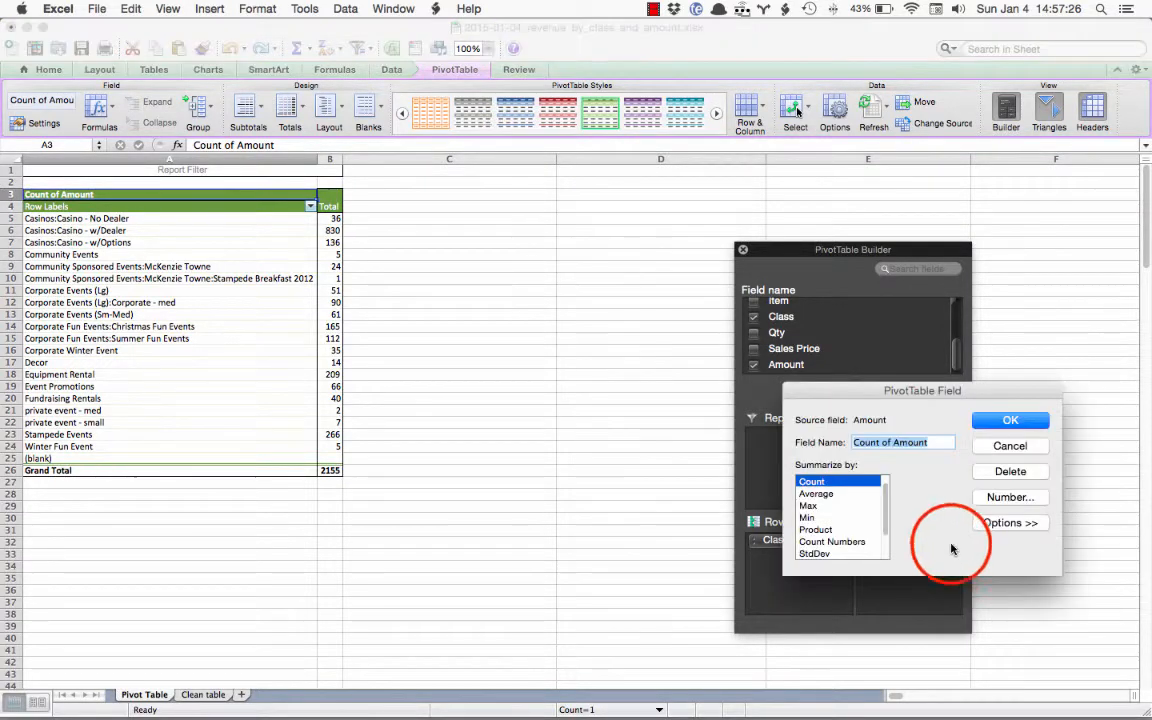
left_click_drag(887, 504, 886, 490)
left_click(845, 481)
left_click(998, 424)
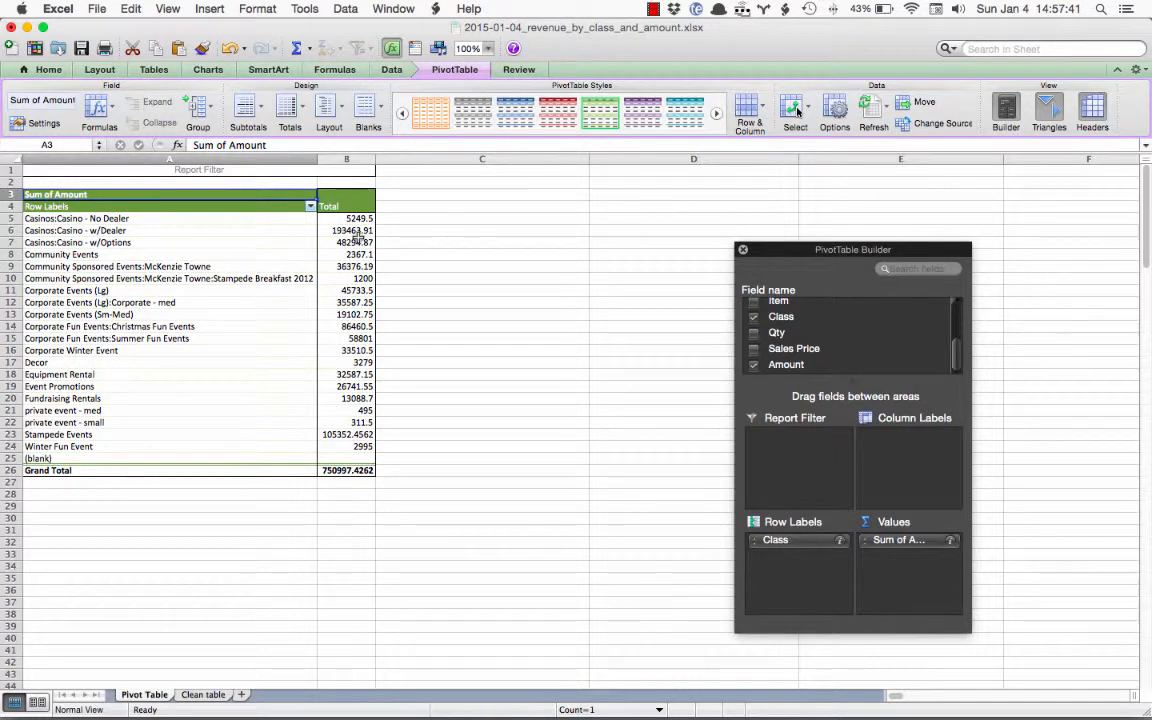
left_click(358, 161)
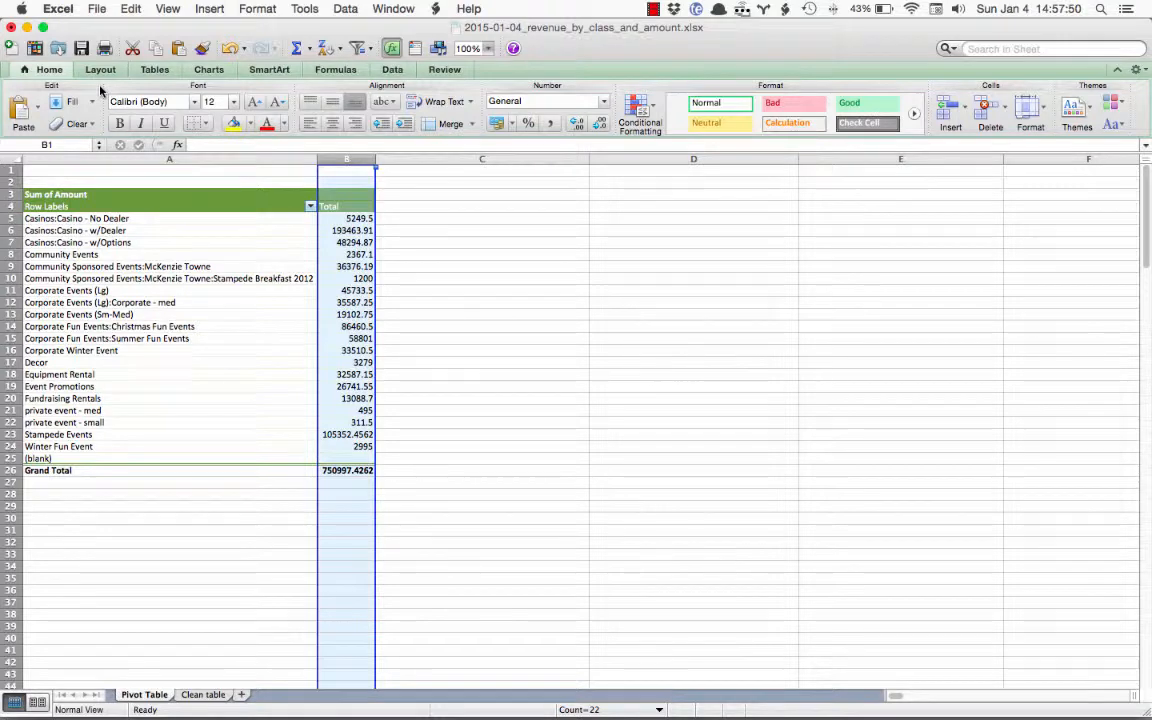
left_click(257, 8)
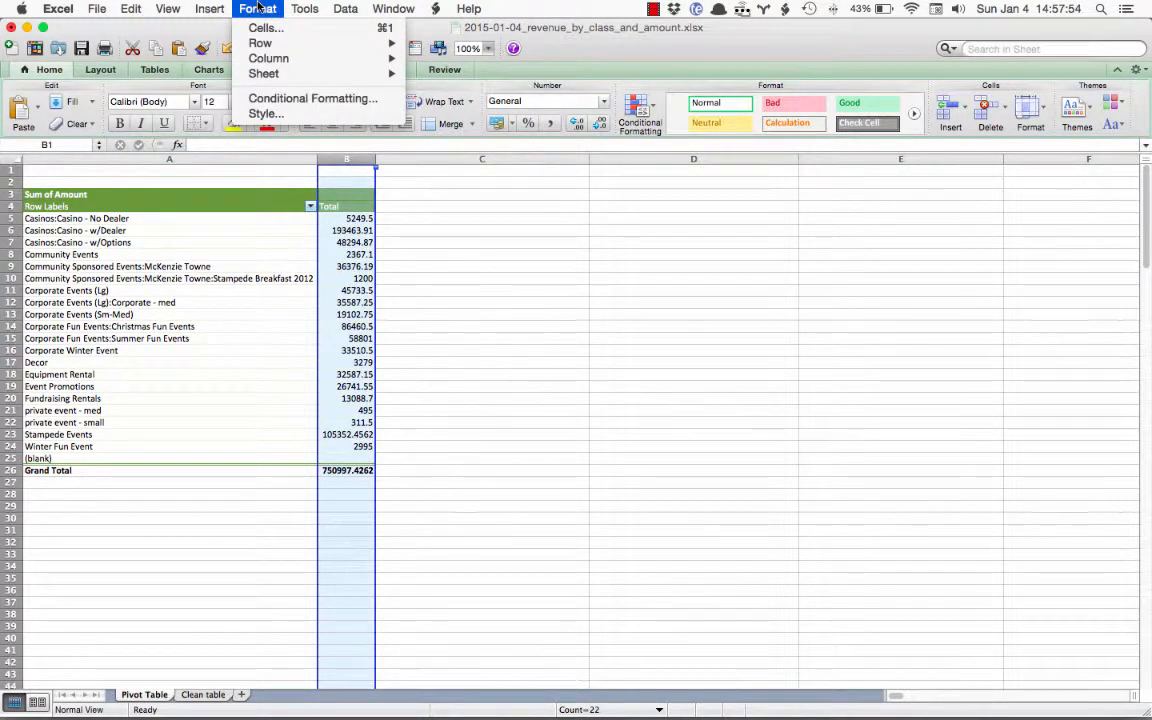
left_click(266, 113)
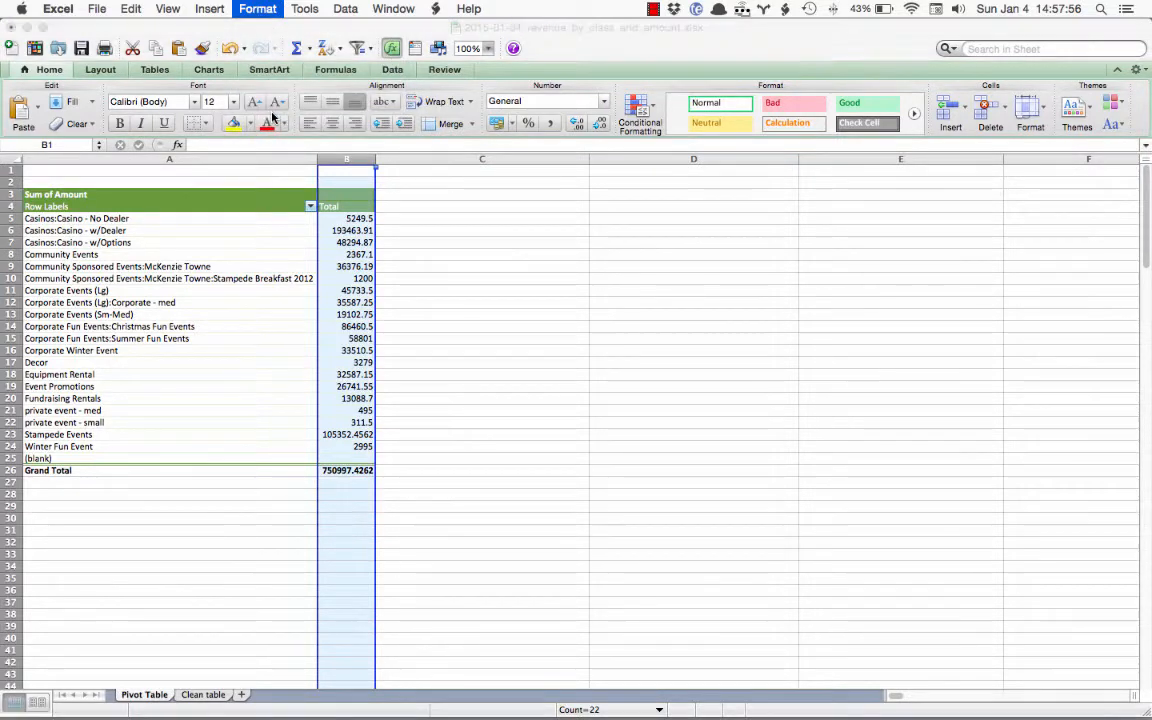
left_click(709, 280)
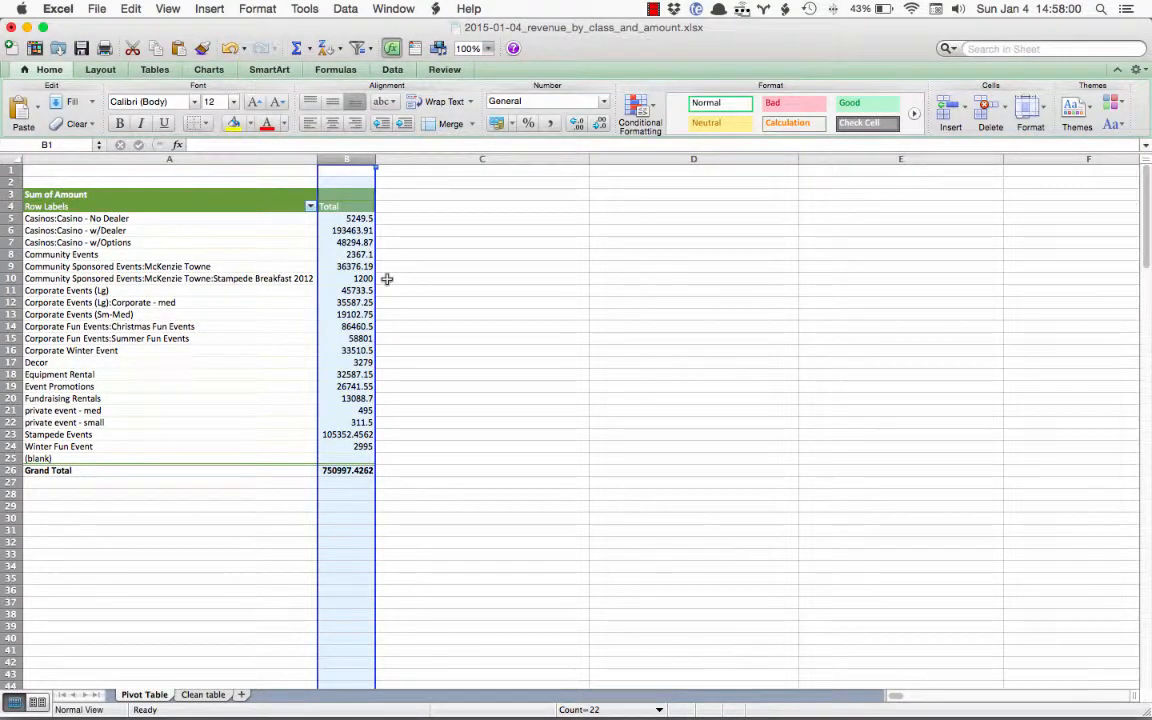
left_click(100, 69)
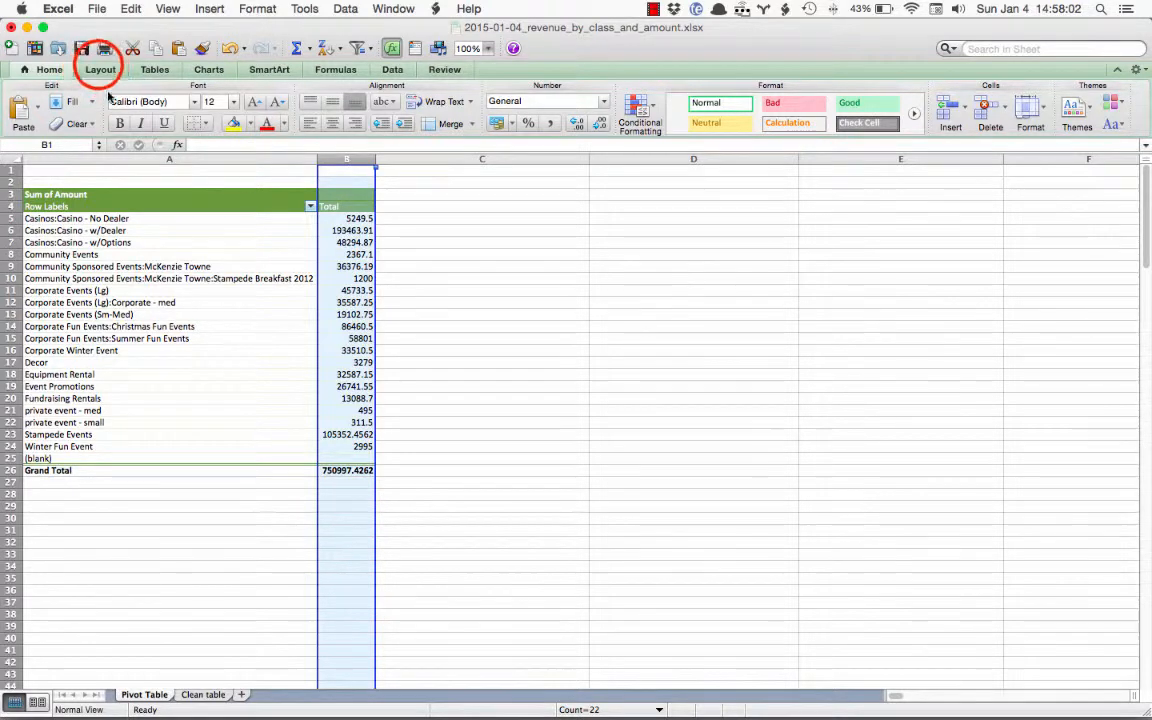
Format column B as Currency with 0 decimal places and no currency symbol
right_click(348, 160)
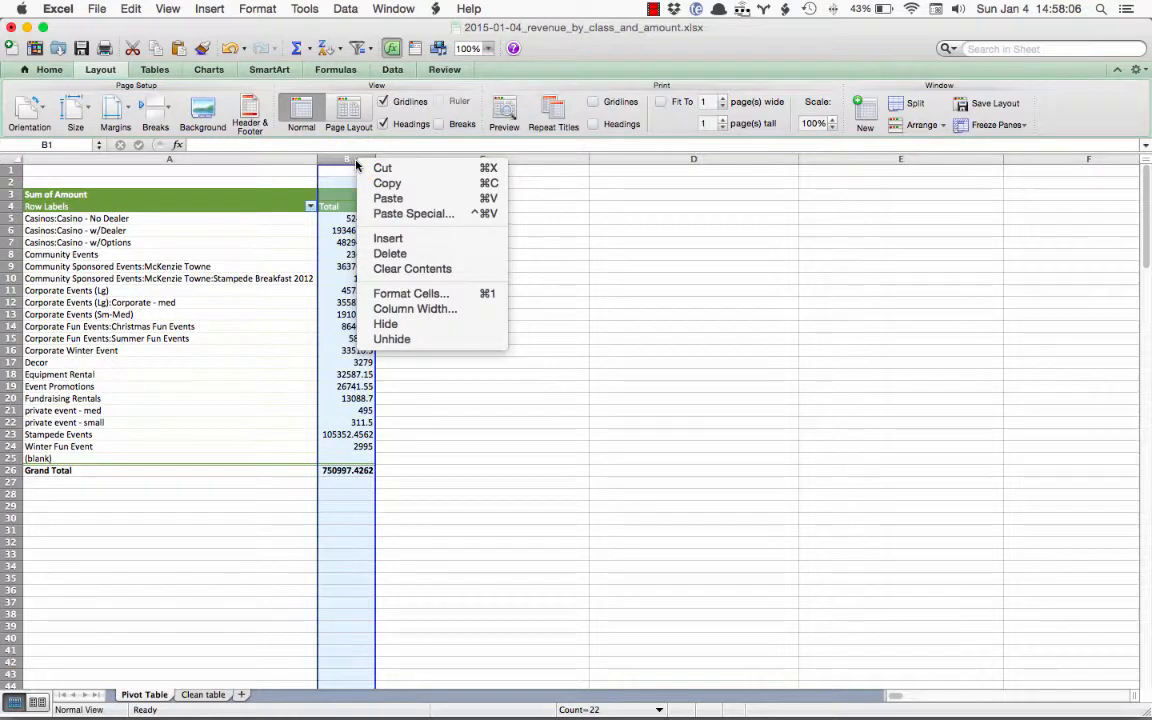
left_click(401, 296)
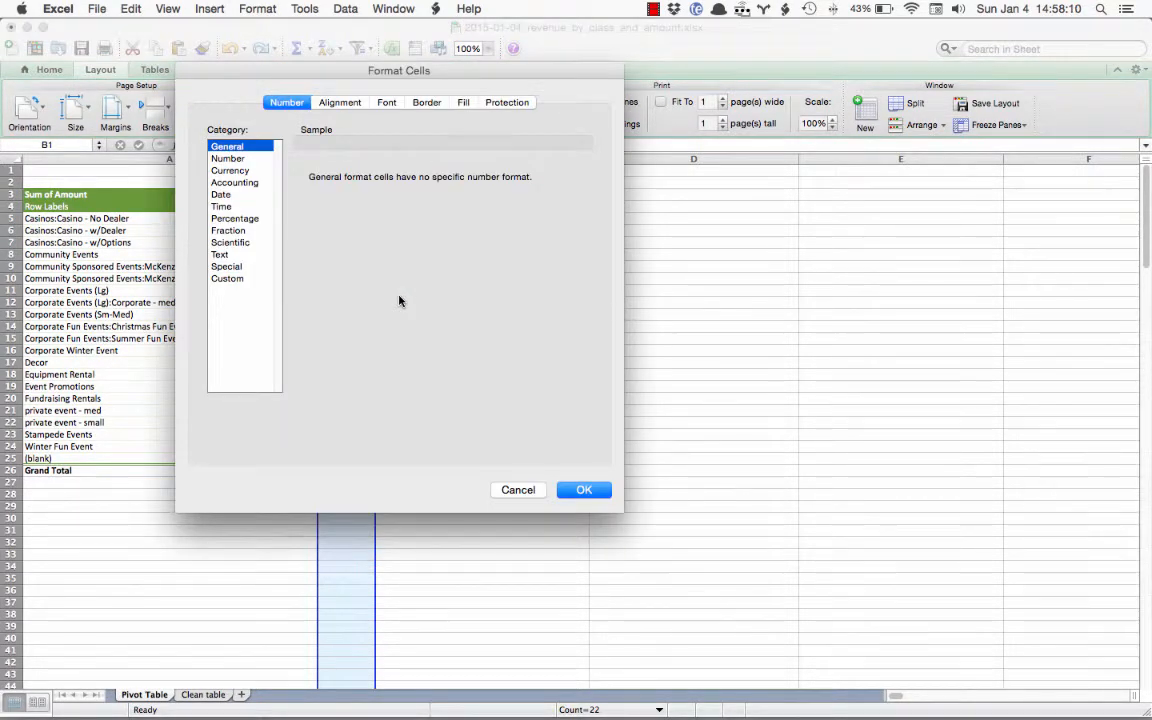
left_click(232, 172)
left_click(397, 181)
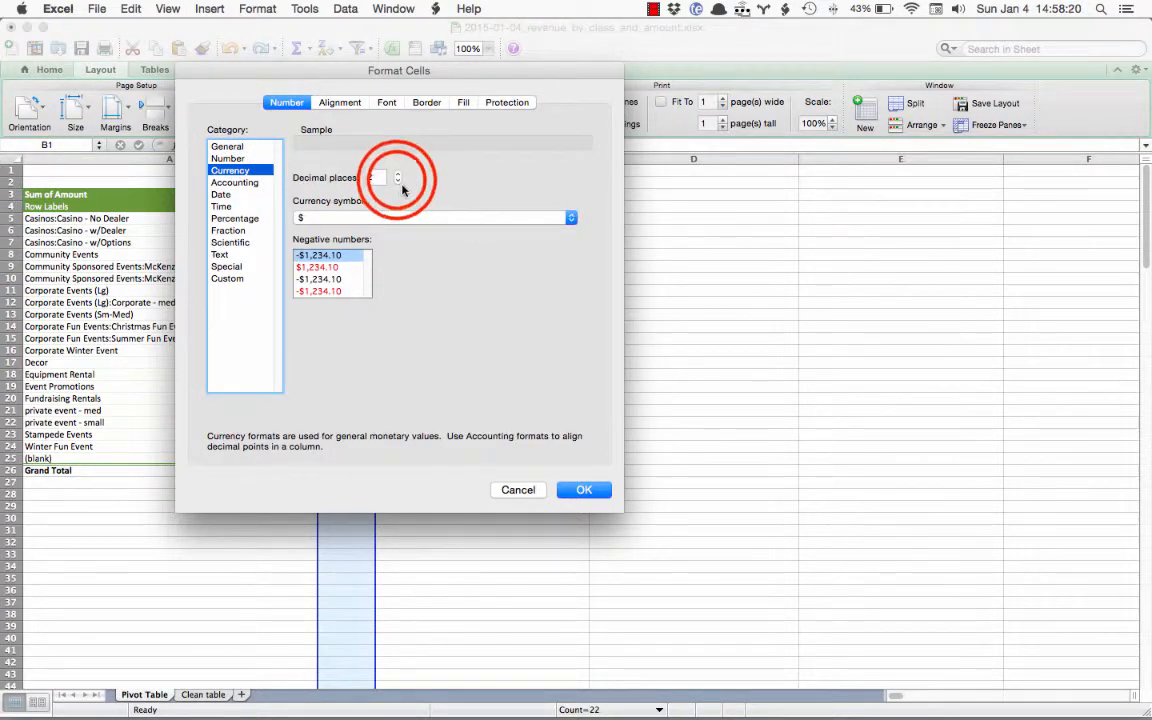
left_click(397, 181)
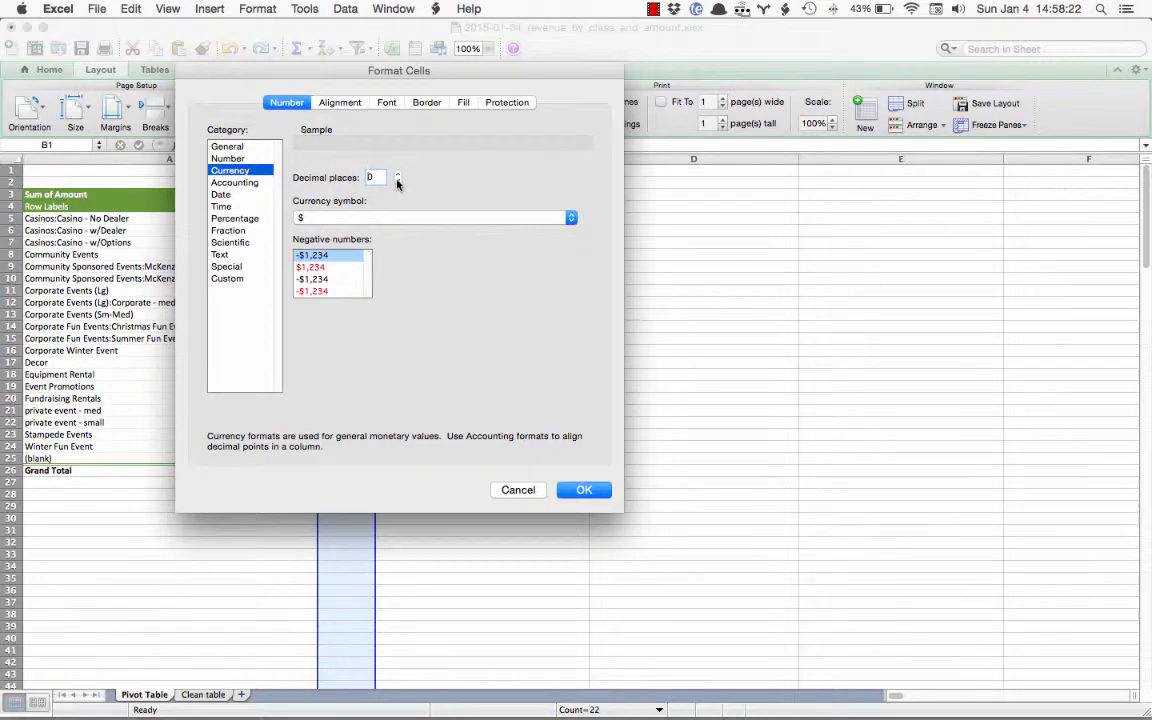
left_click(395, 218)
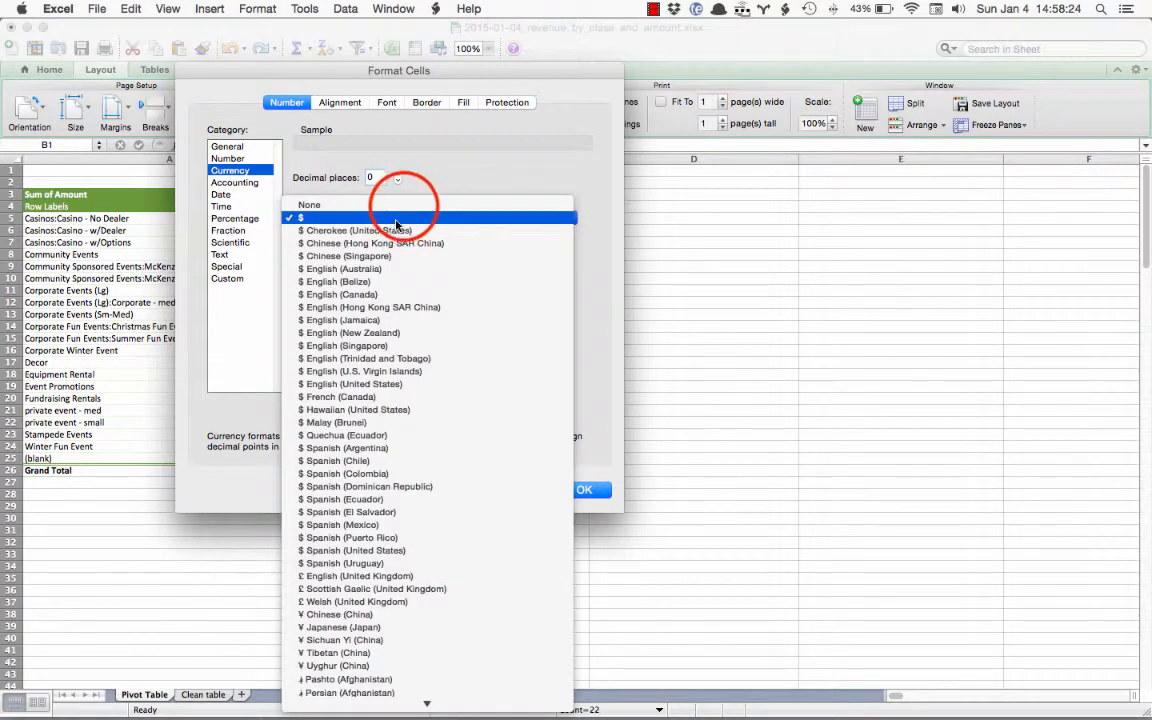
left_click(398, 205)
left_click(581, 489)
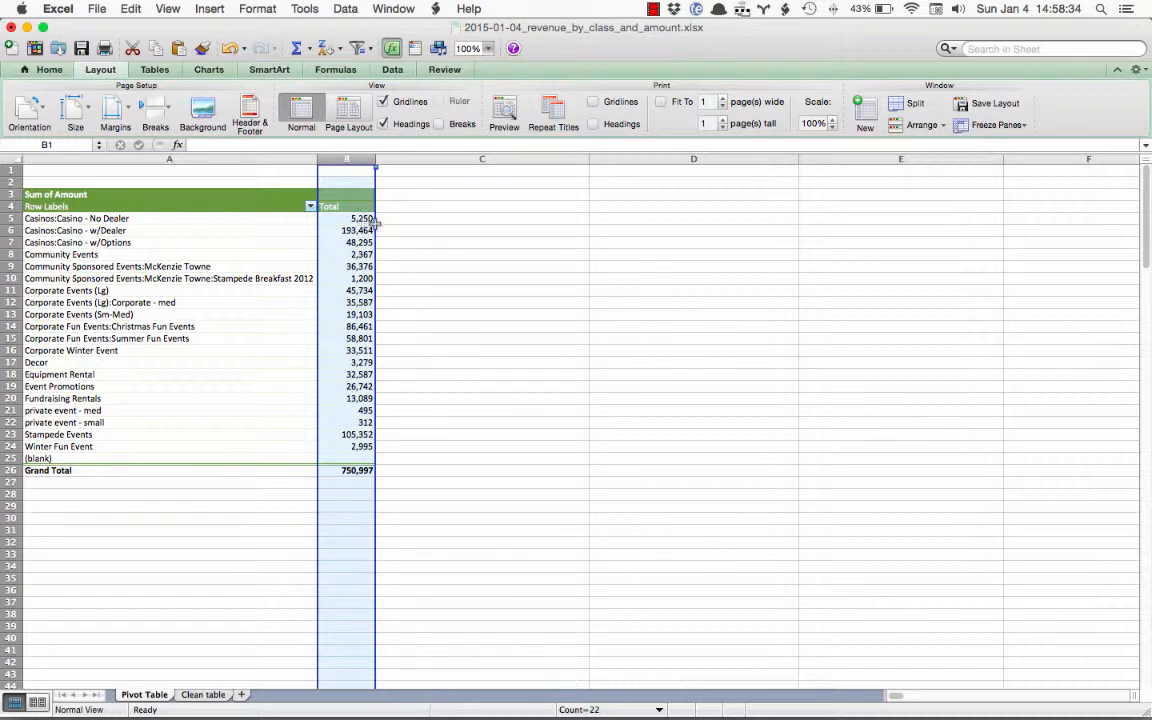
left_click(419, 221)
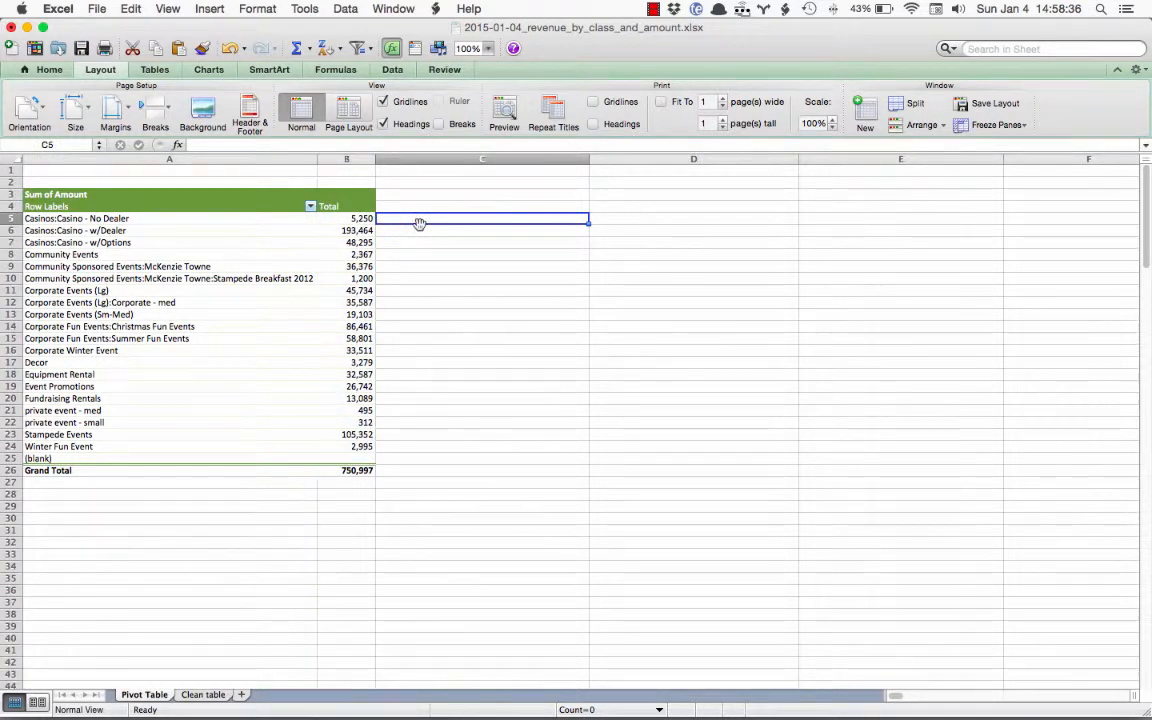
Sort the PivotTable classes by their Total amount from largest to smallest
left_click(488, 48)
left_click(484, 66)
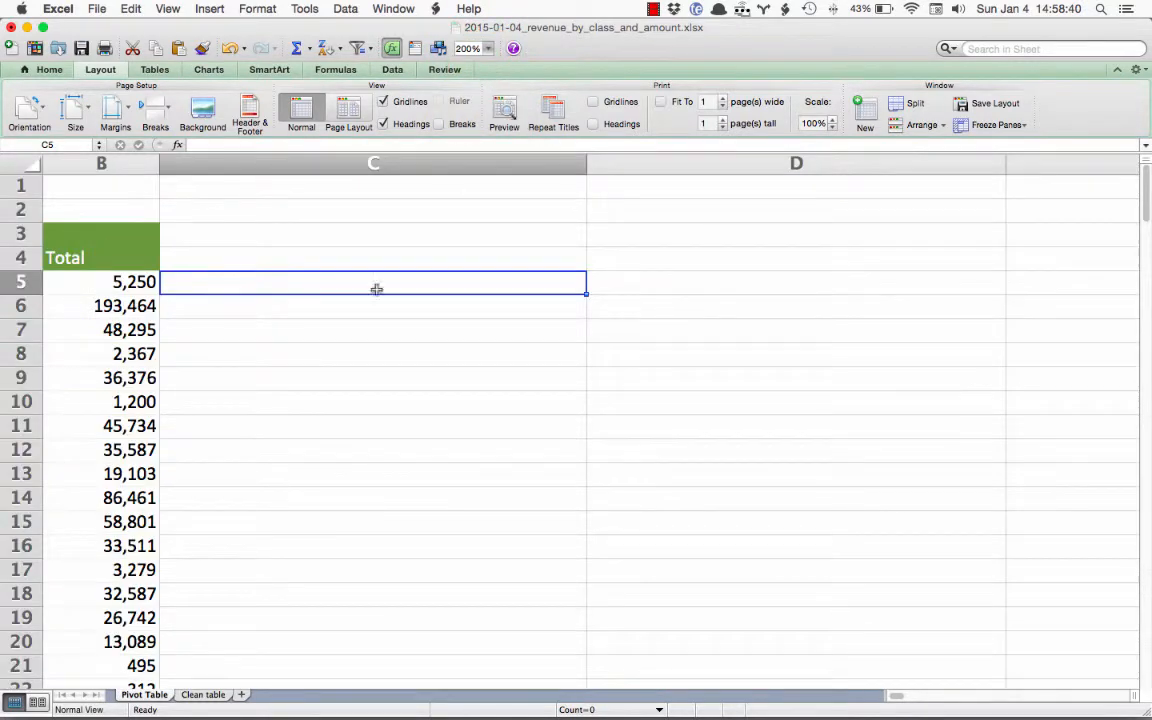
scroll(303, 354, "left", 5)
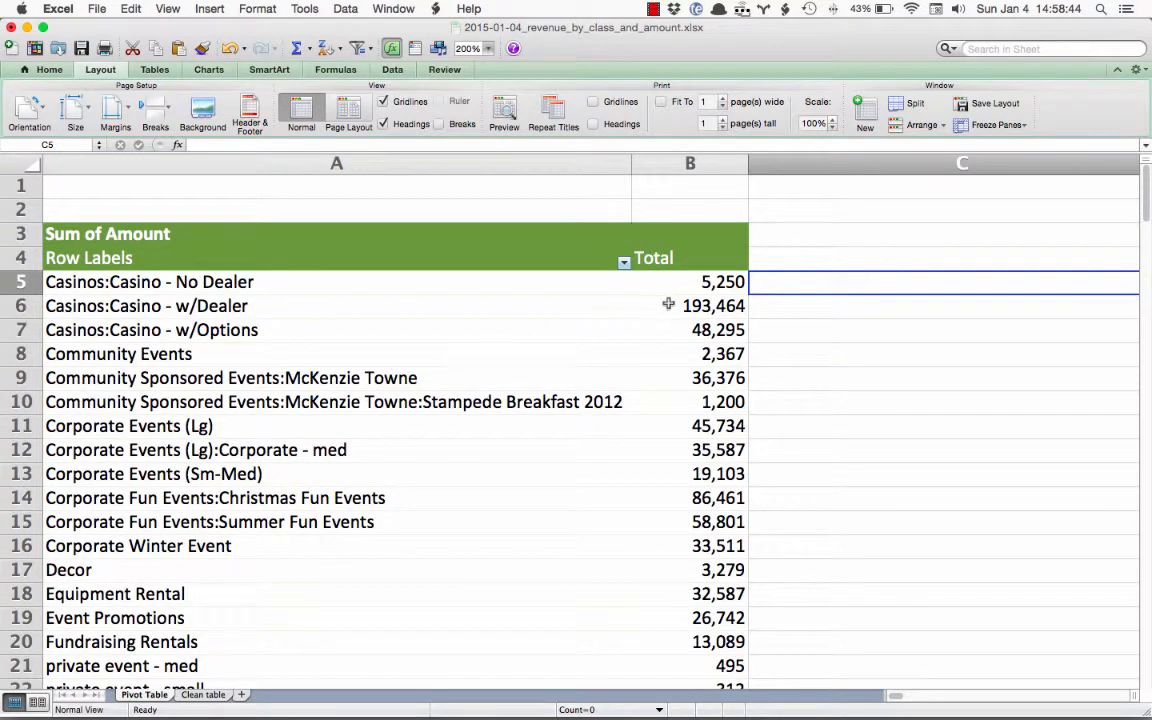
scroll(575, 388, "down", 5)
scroll(575, 388, "up", 1)
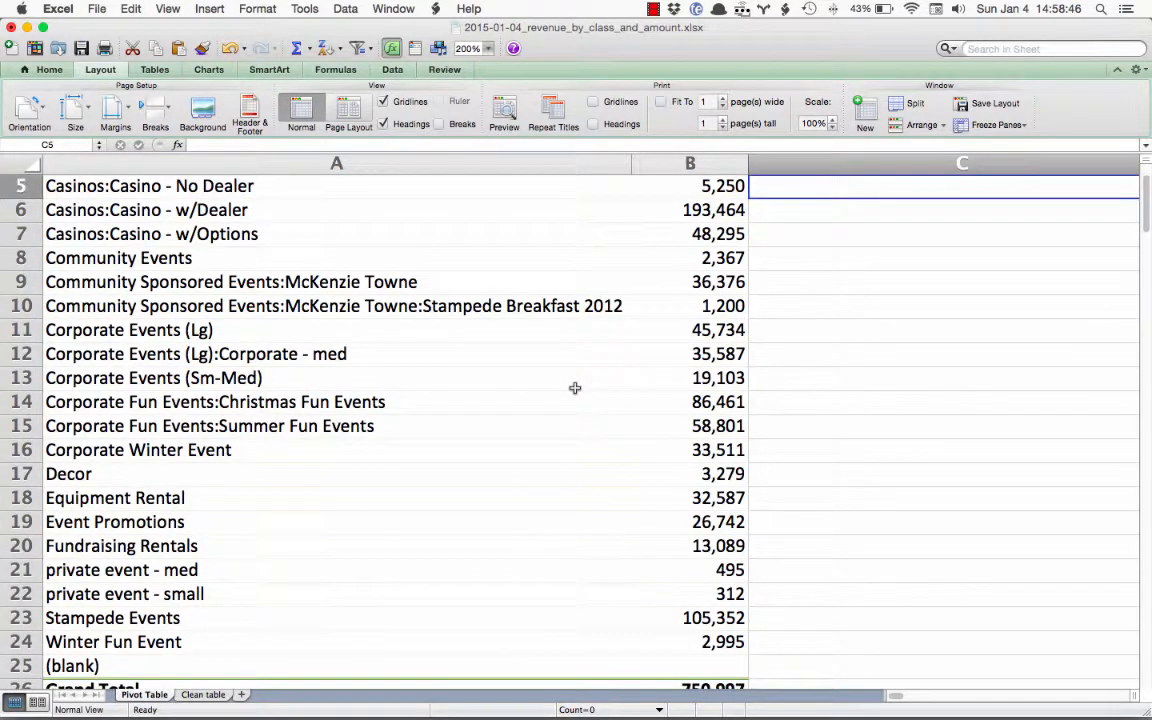
scroll(575, 388, "up", 4)
left_click(680, 290)
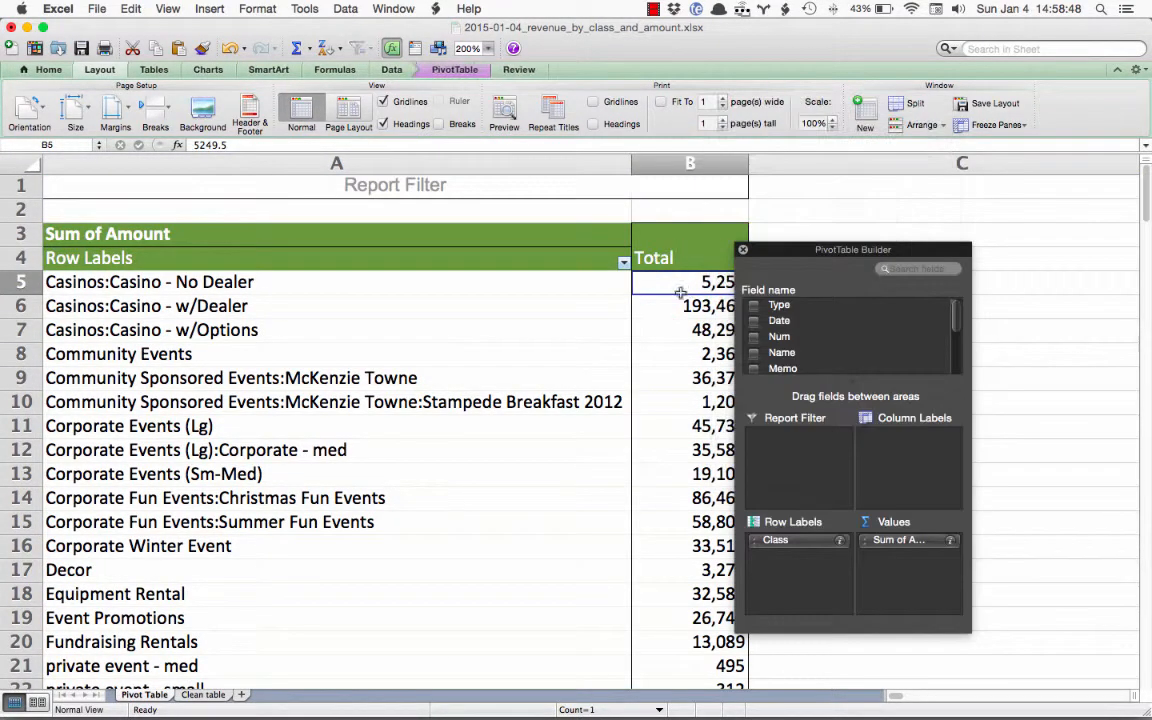
left_click(329, 48)
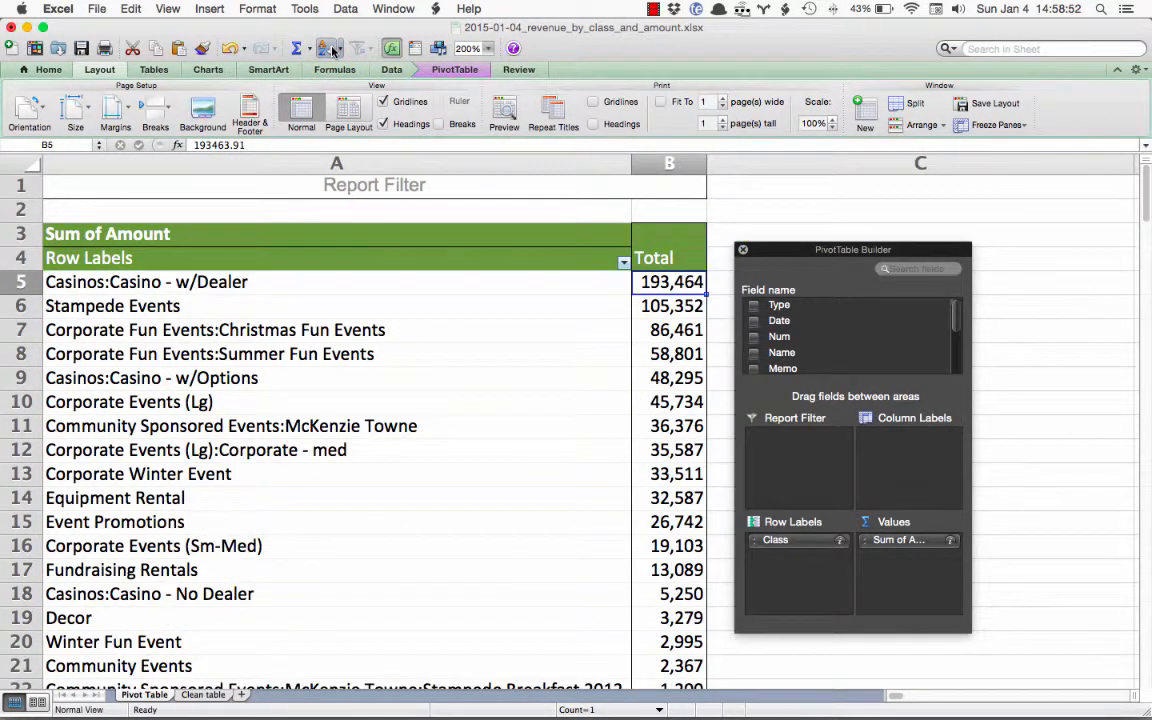
Move the PivotTable Builder farther away from the Total column
left_click(767, 248)
left_click(765, 249)
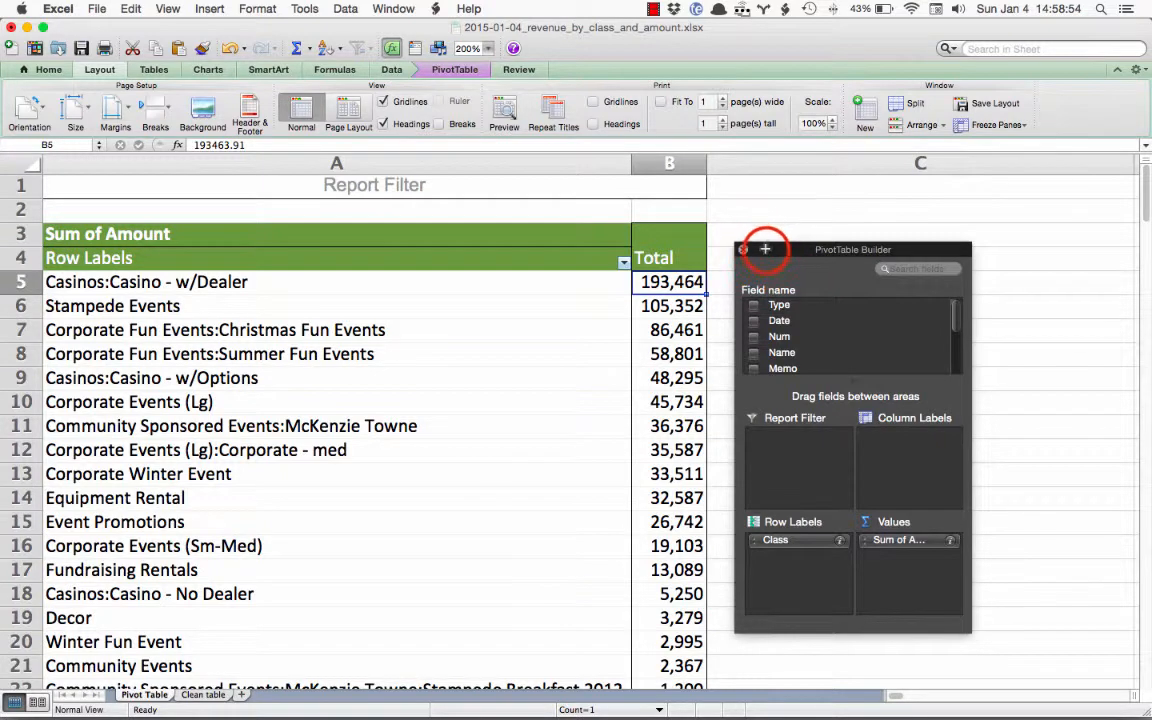
left_click_drag(765, 249, 842, 244)
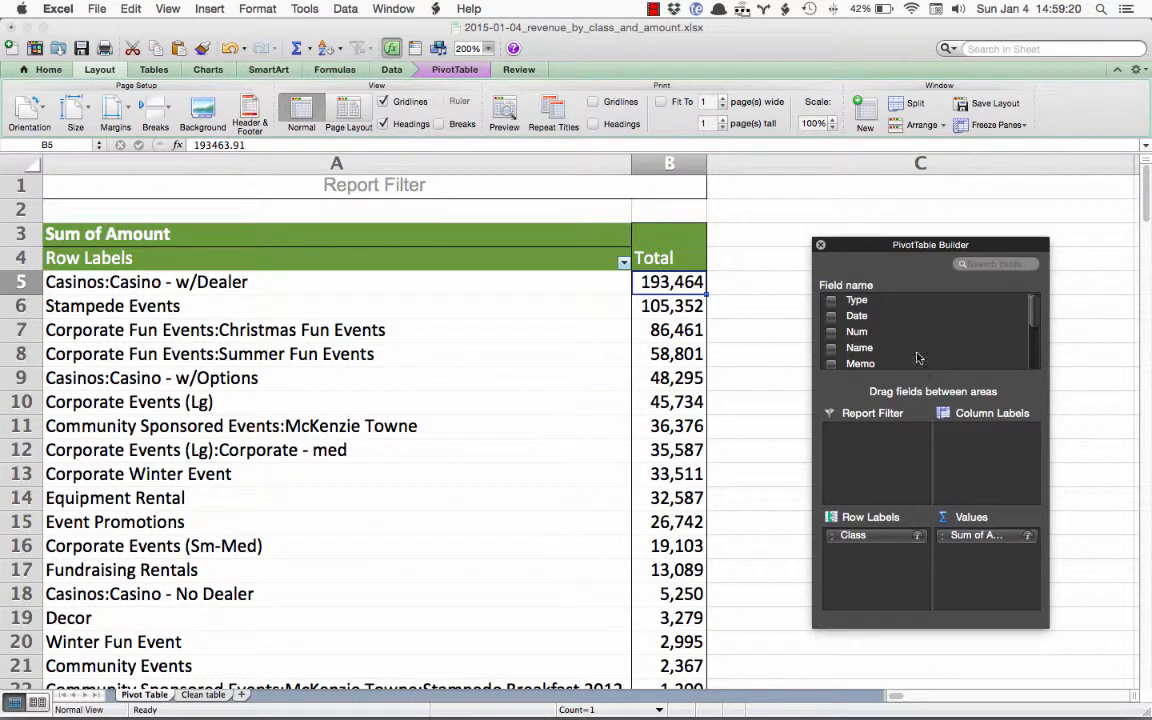
Add the Num field to the PivotTable's row labels beneath Class and set the sheet zoom to 100%
left_click(857, 336)
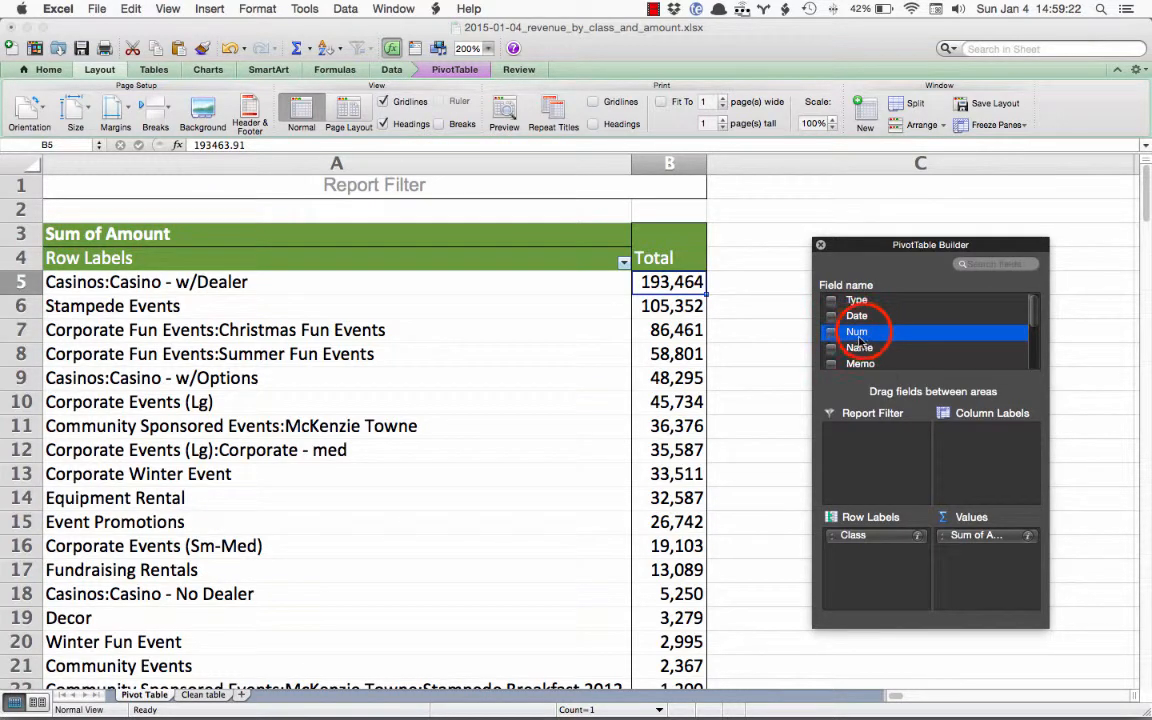
left_click_drag(857, 340, 881, 557)
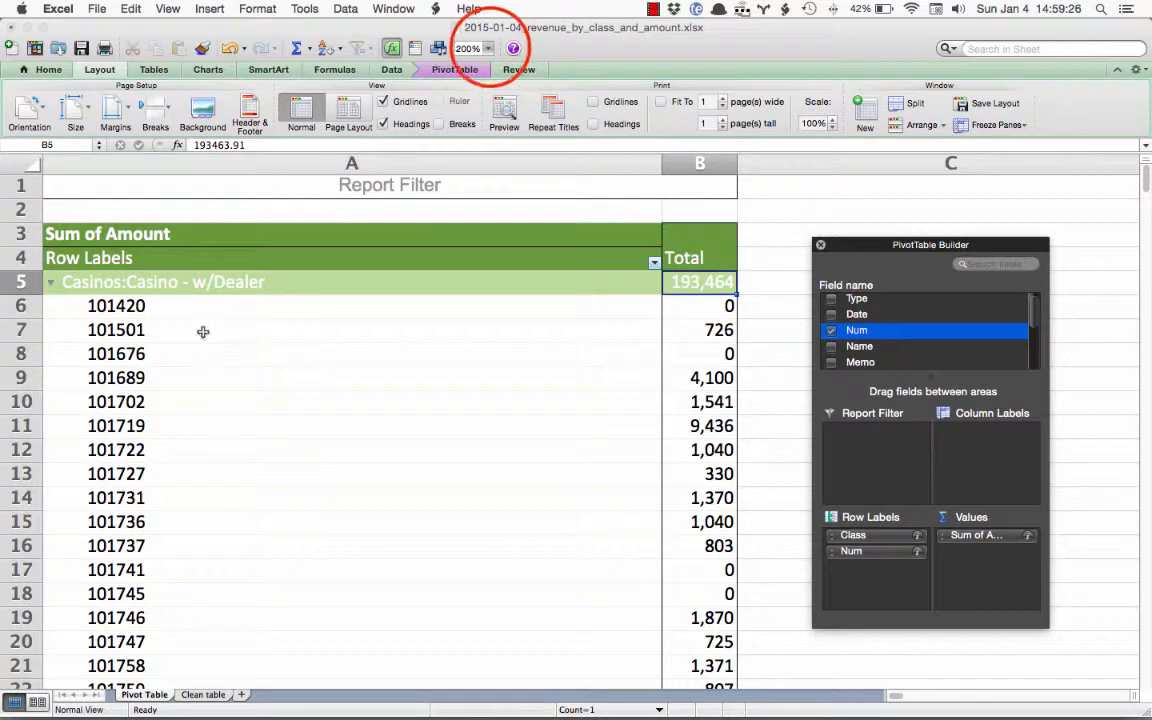
left_click(488, 48)
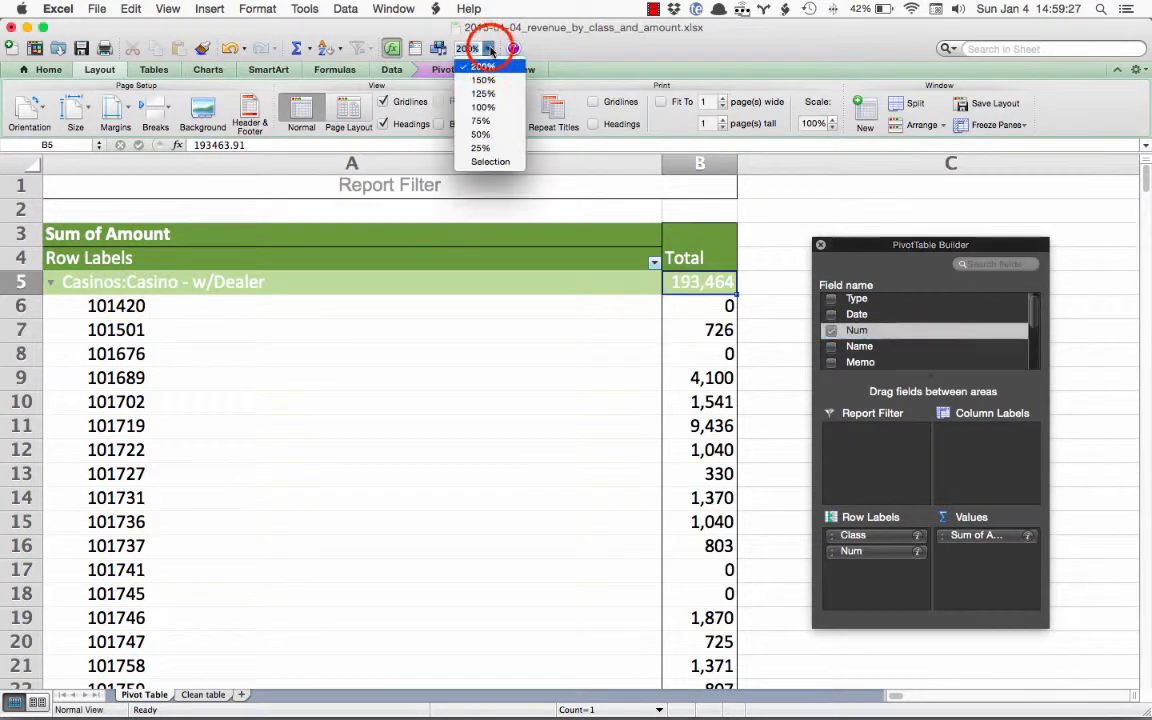
left_click(484, 108)
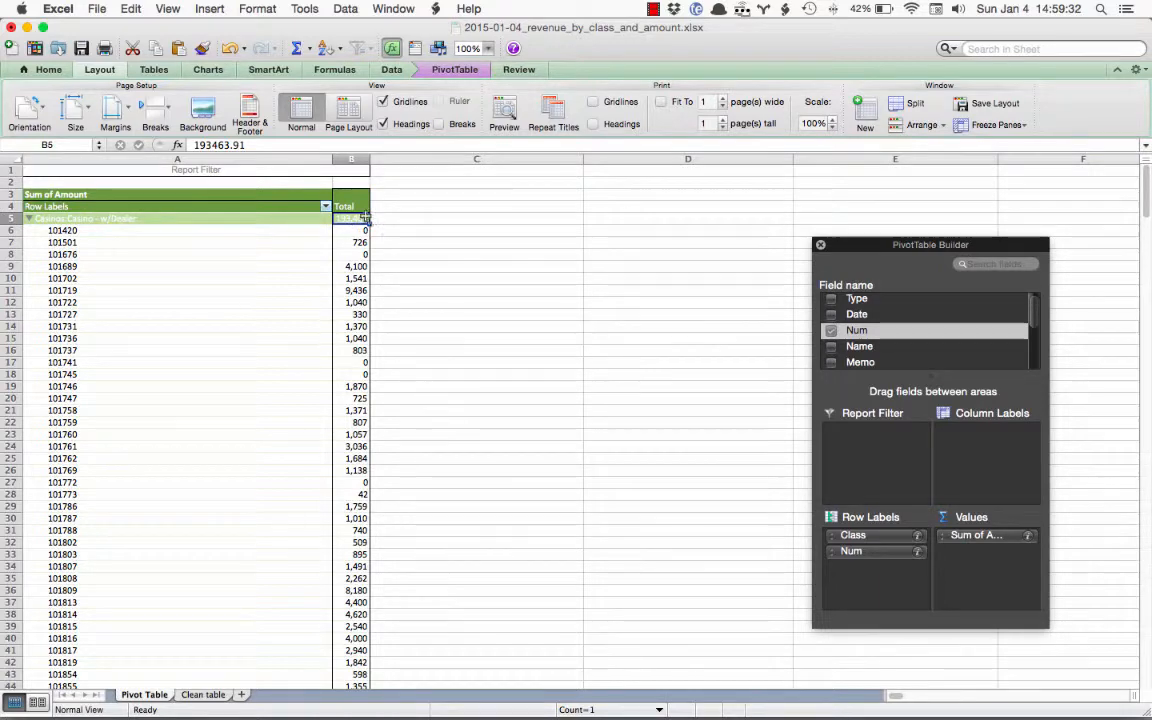
Examine the individual invoices and their amounts listed under the Casinos, Stampede Events and Christmas Fun Events classes
scroll(217, 400, "down", 20)
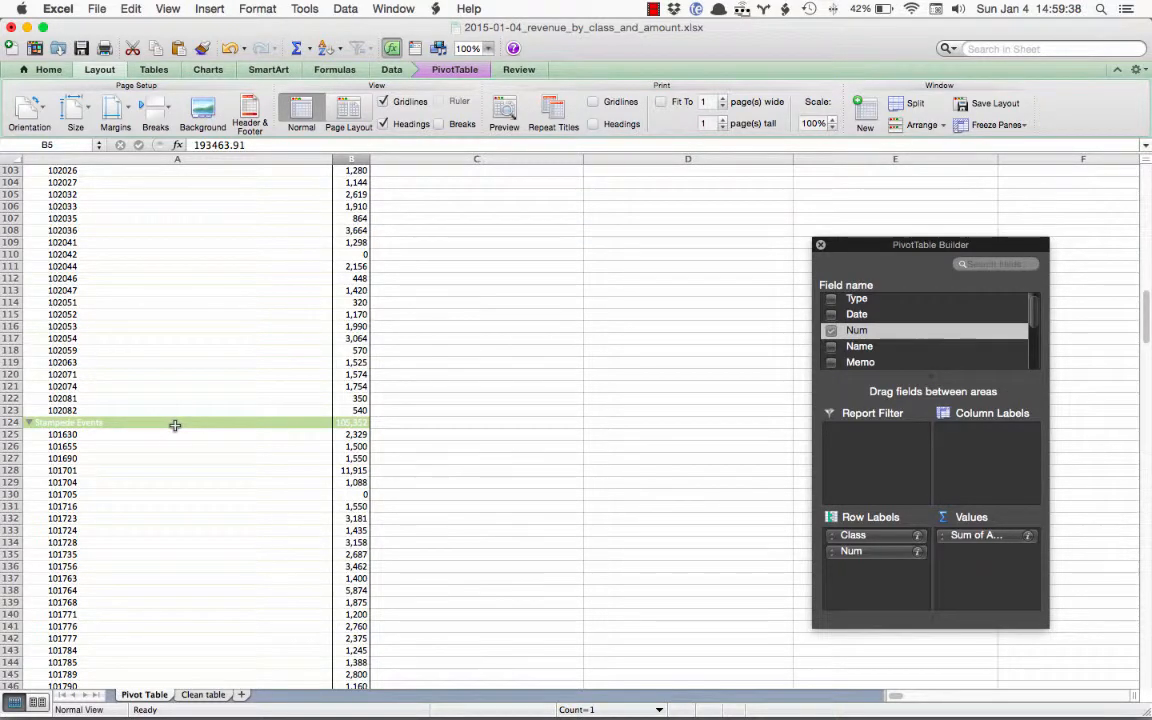
scroll(174, 425, "down", 10)
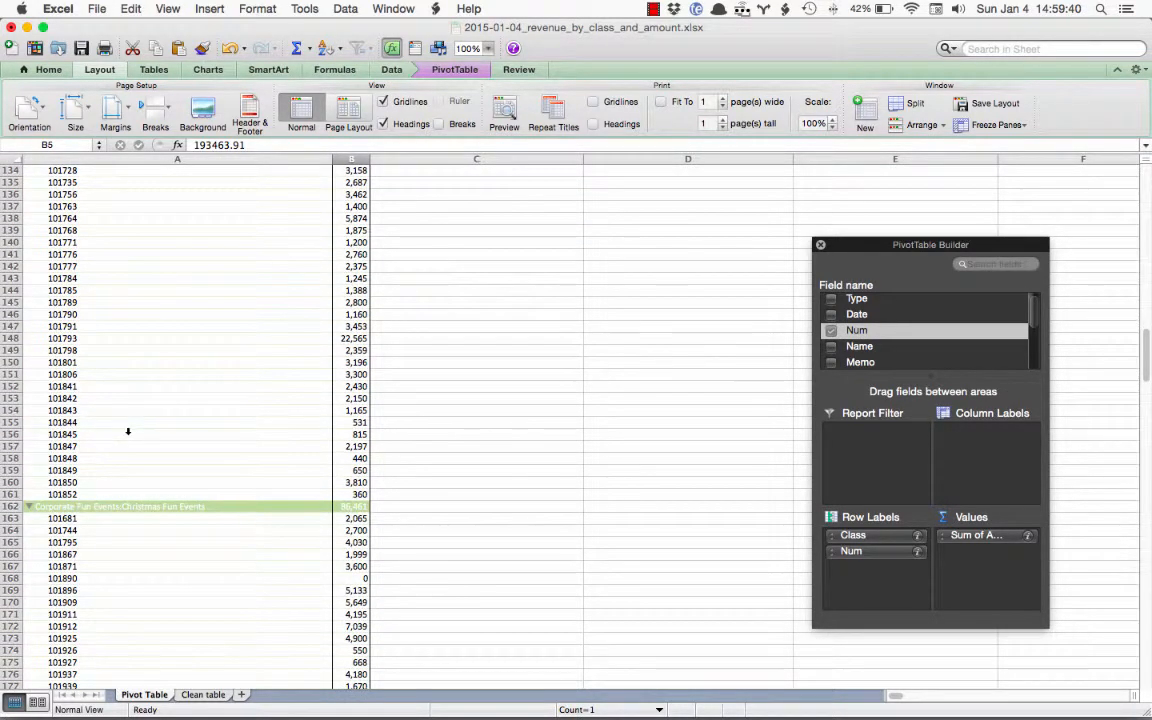
scroll(117, 338, "up", 9)
scroll(118, 340, "down", 7)
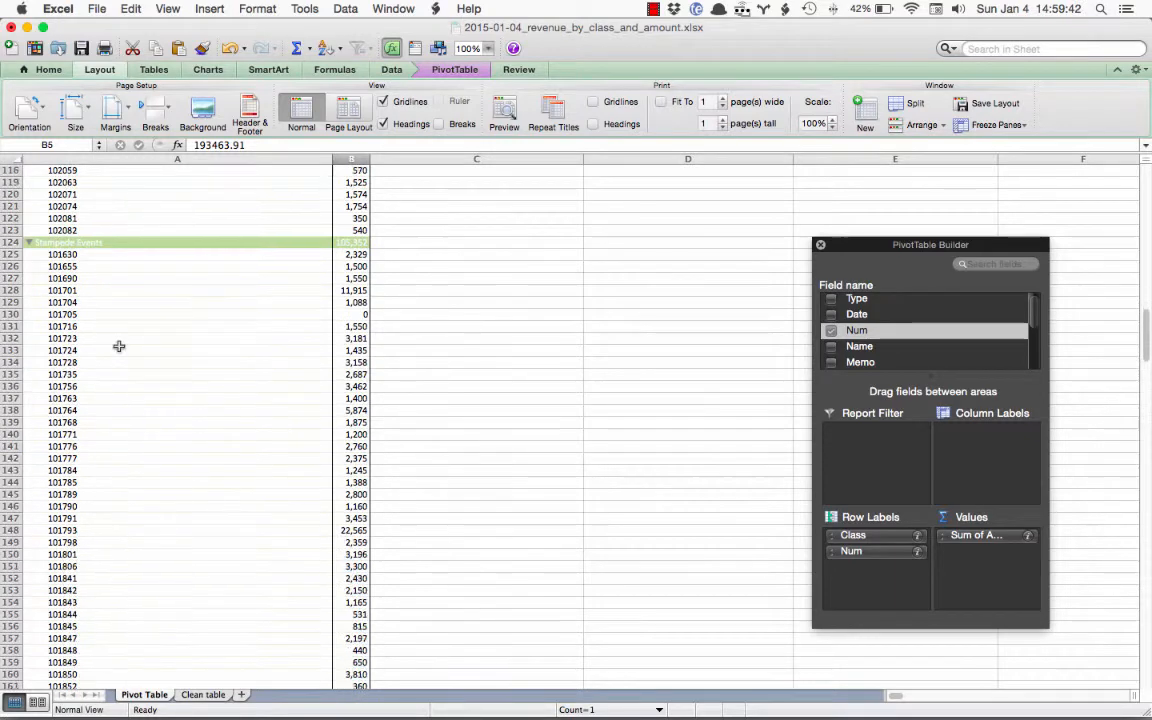
scroll(112, 298, "up", 2)
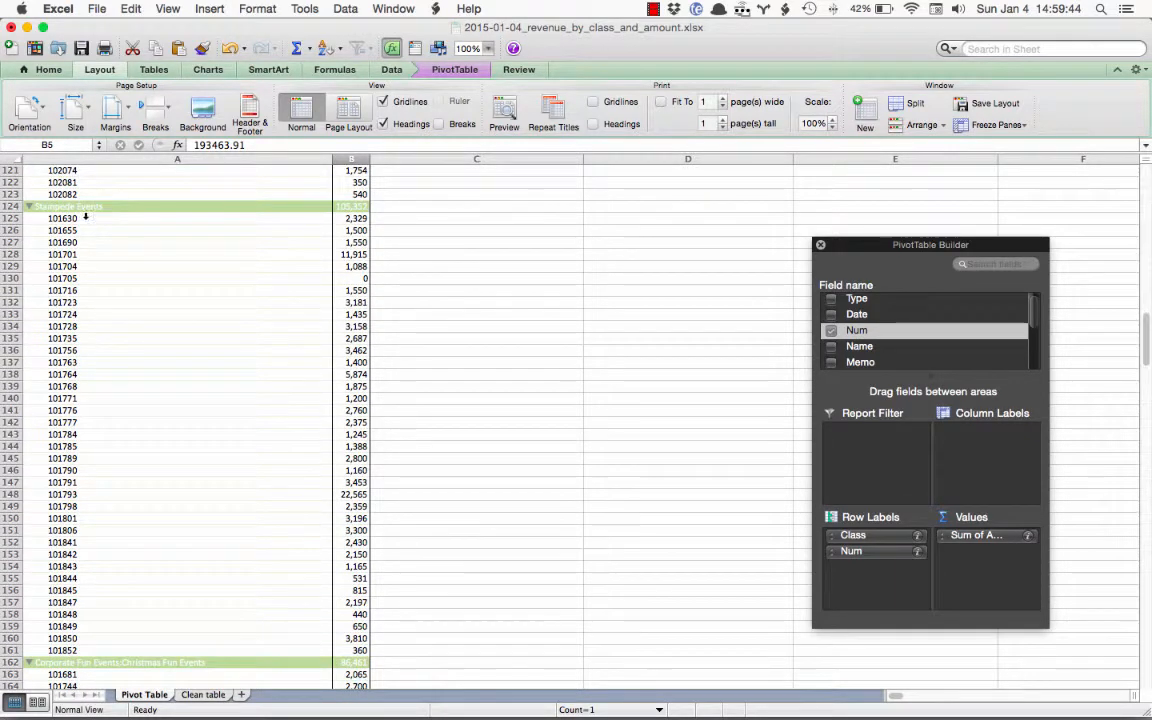
scroll(155, 450, "up", 20)
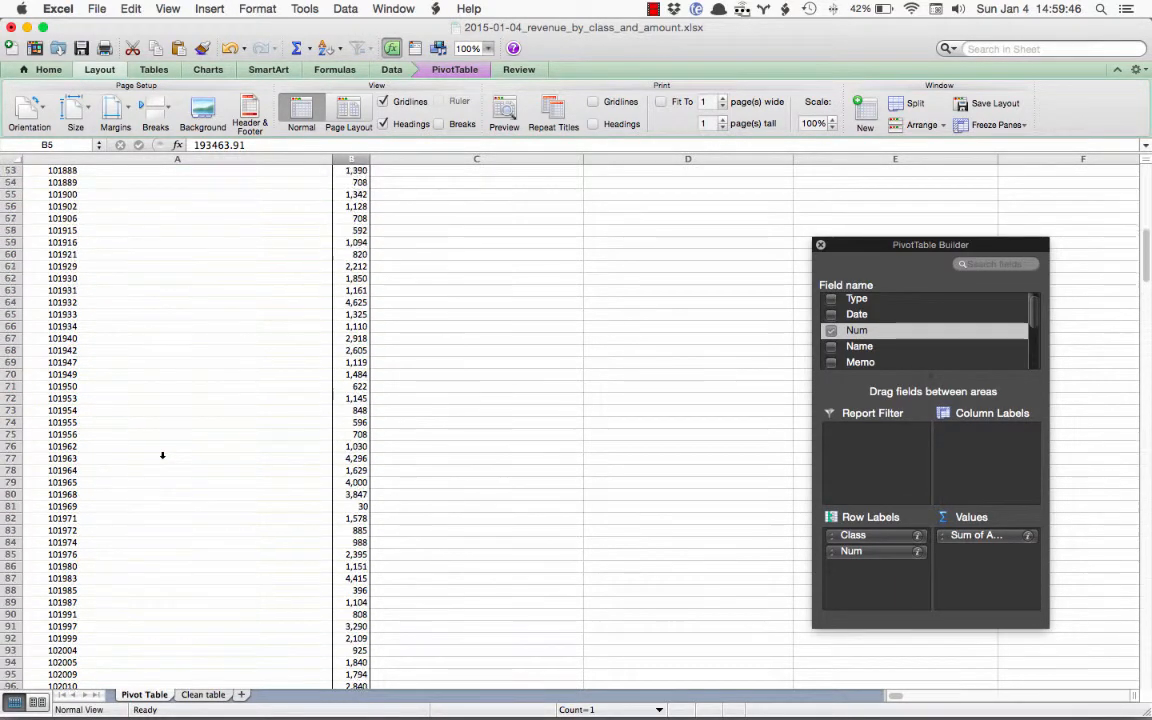
scroll(155, 415, "up", 14)
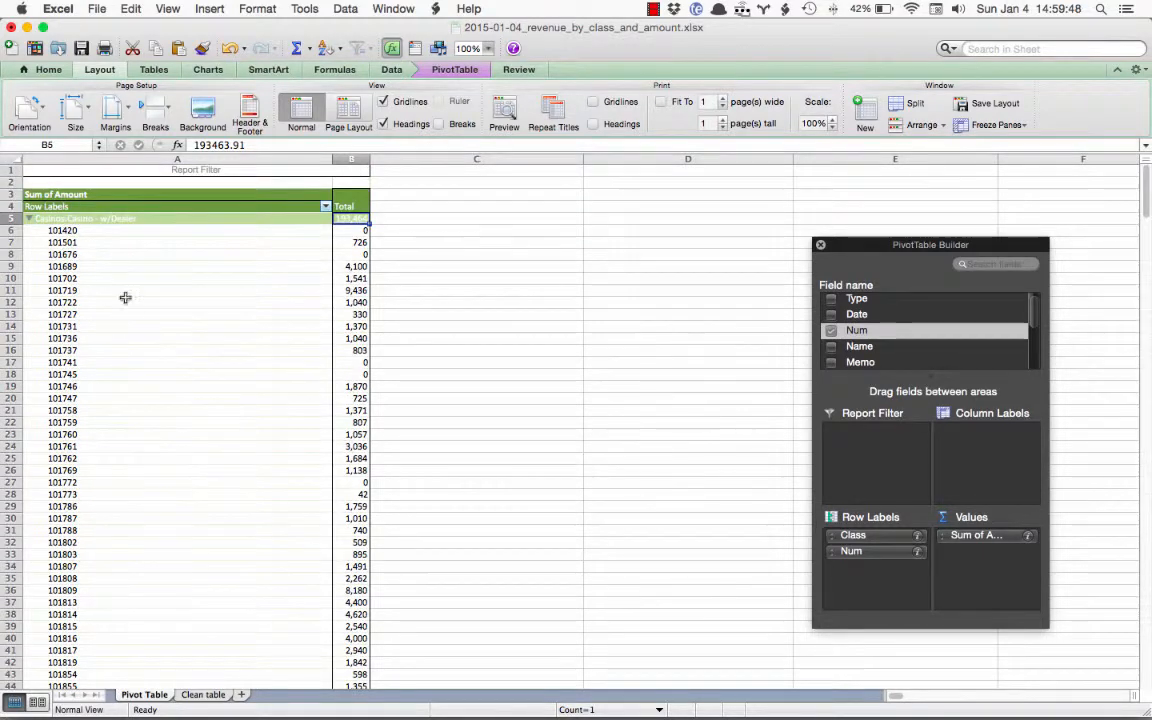
Sort the invoices within each class by their Total amount from largest to smallest
left_click(348, 230)
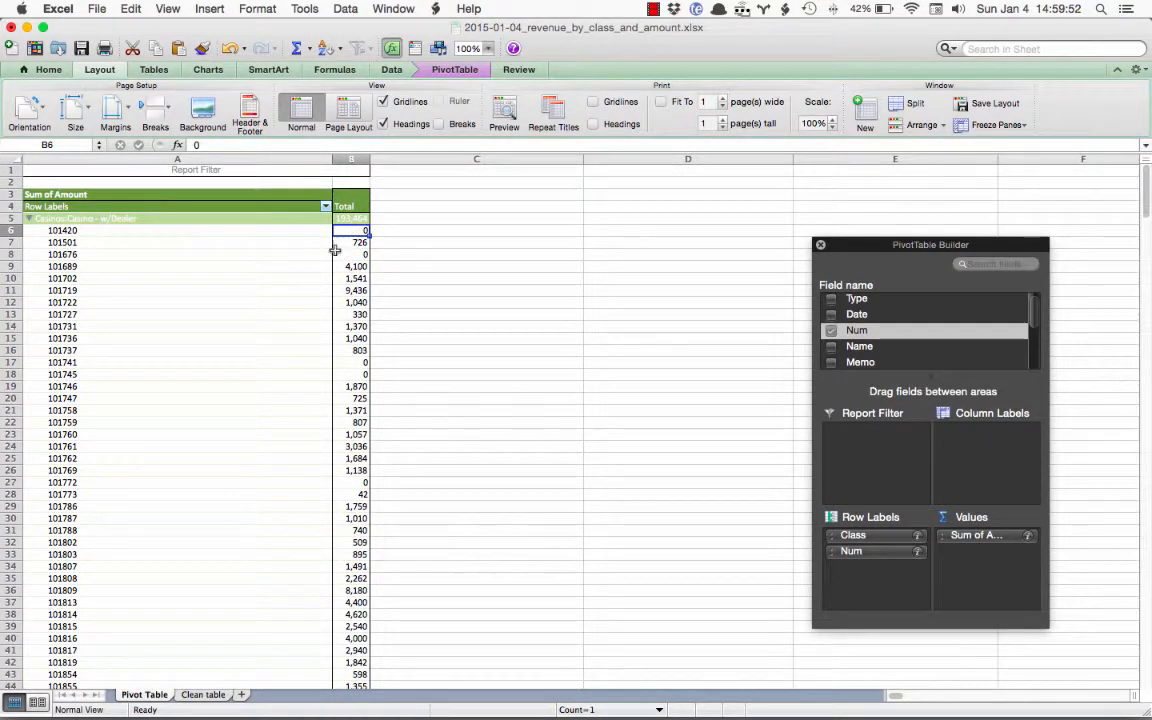
left_click(350, 218)
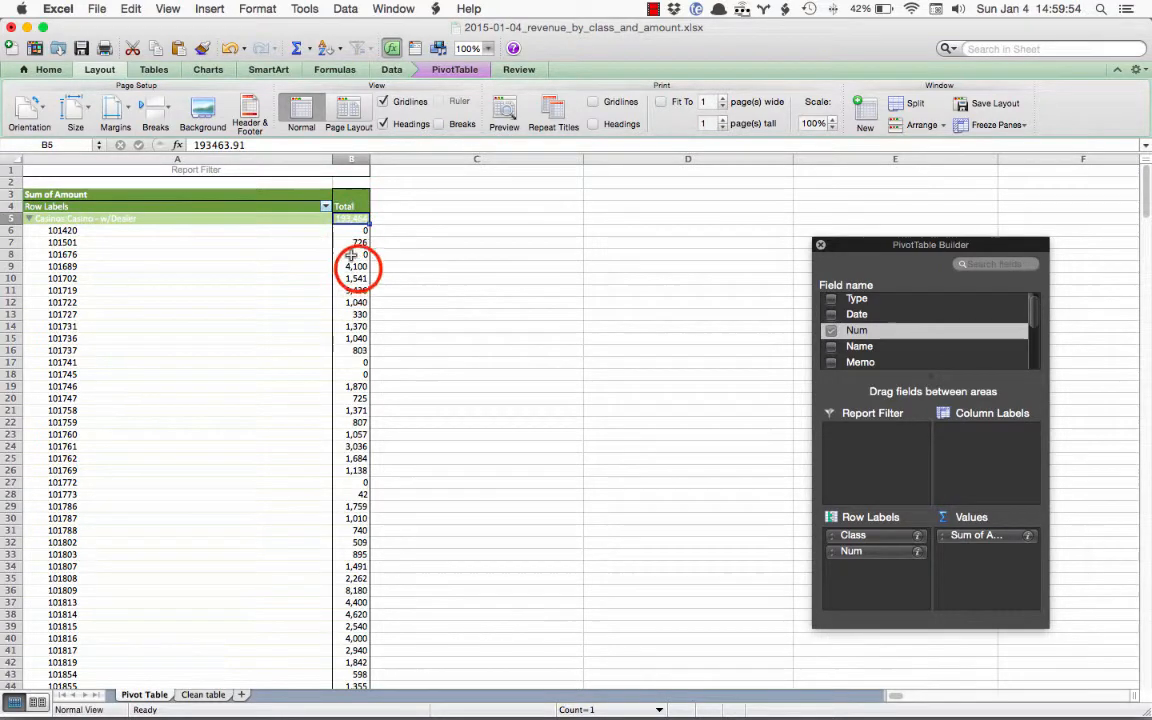
left_click(355, 266)
left_click(327, 48)
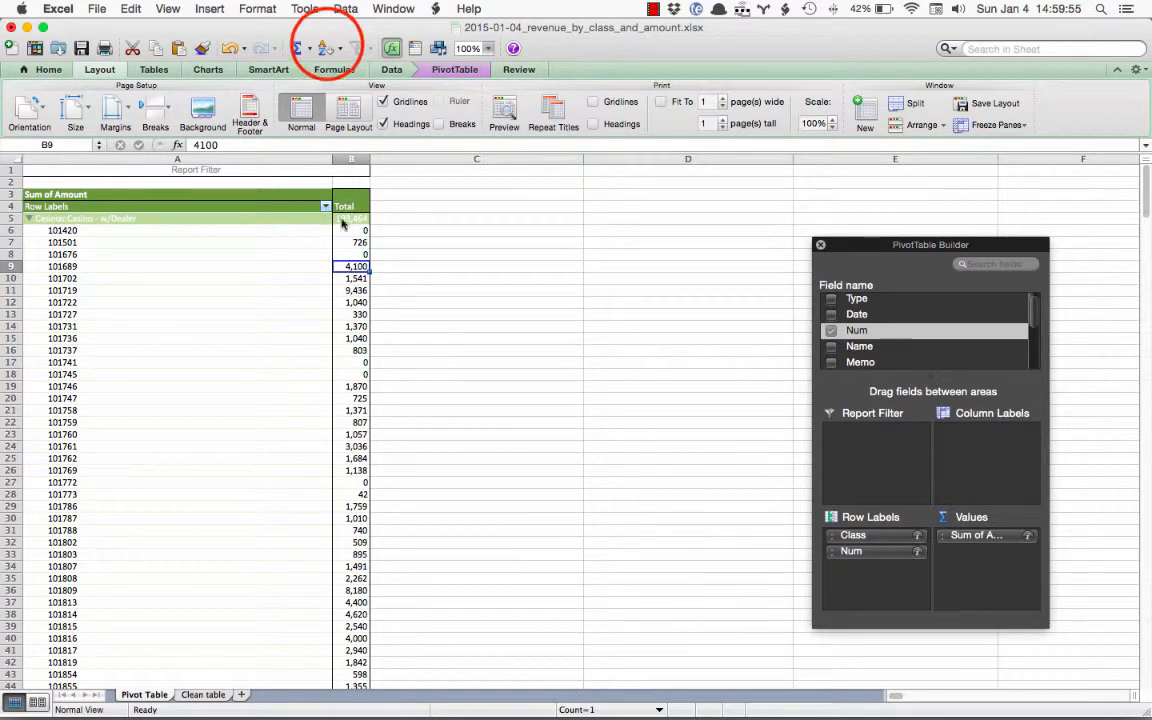
left_click(327, 48)
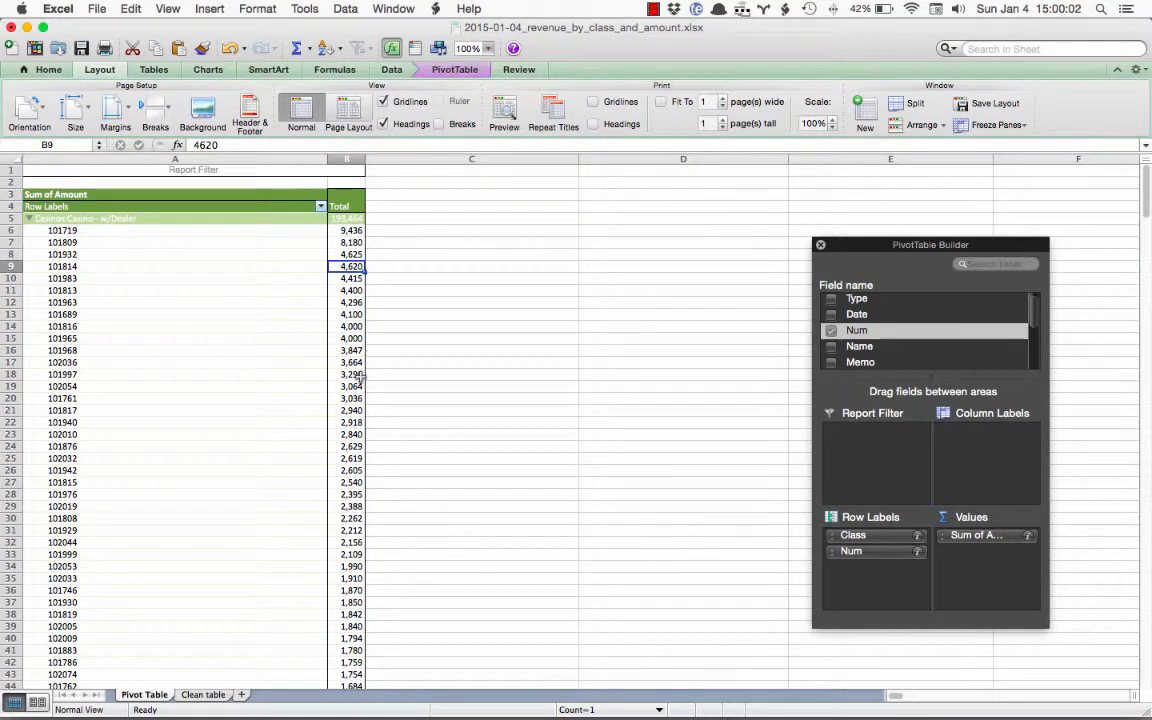
Set the status bar calculation to Sum and check it for the casino invoice amounts in B71:B81
scroll(365, 355, "down", 5)
scroll(358, 375, "down", 3)
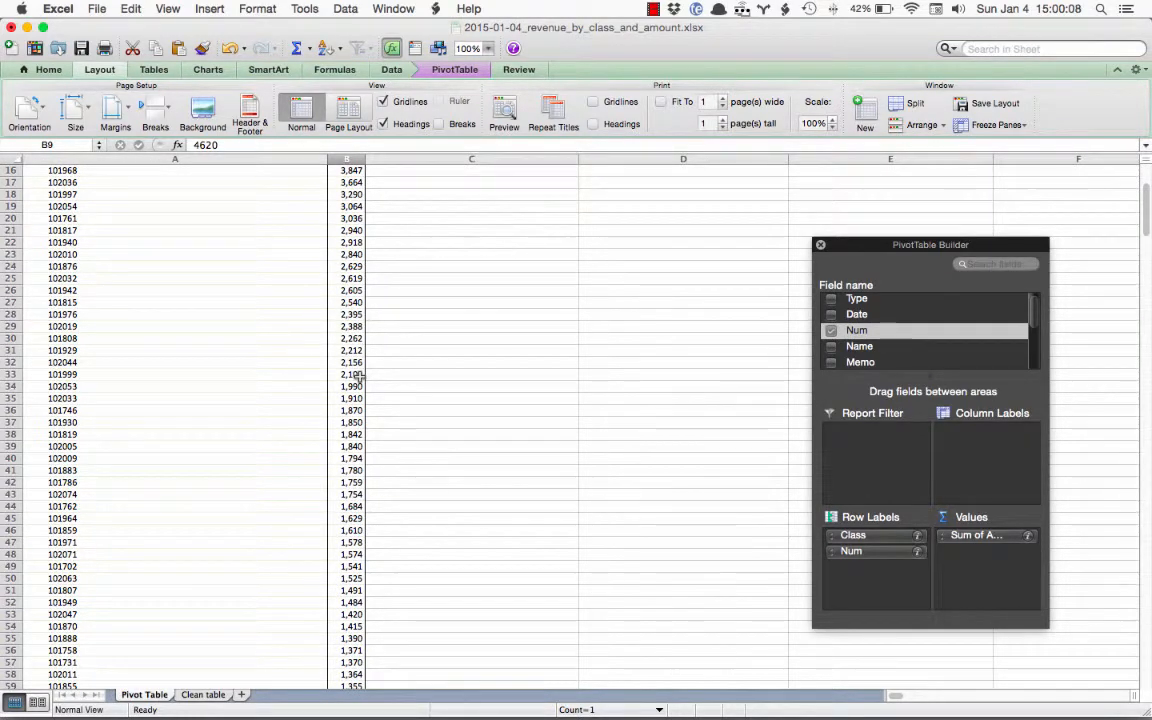
scroll(358, 376, "down", 8)
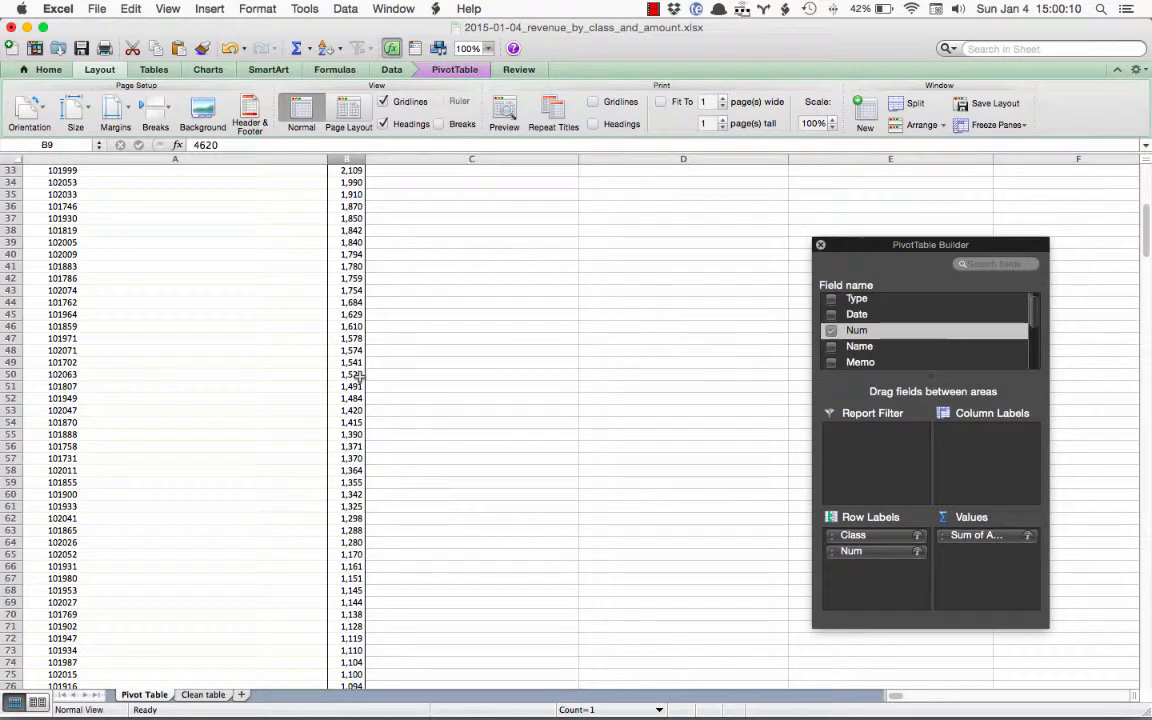
scroll(358, 376, "down", 8)
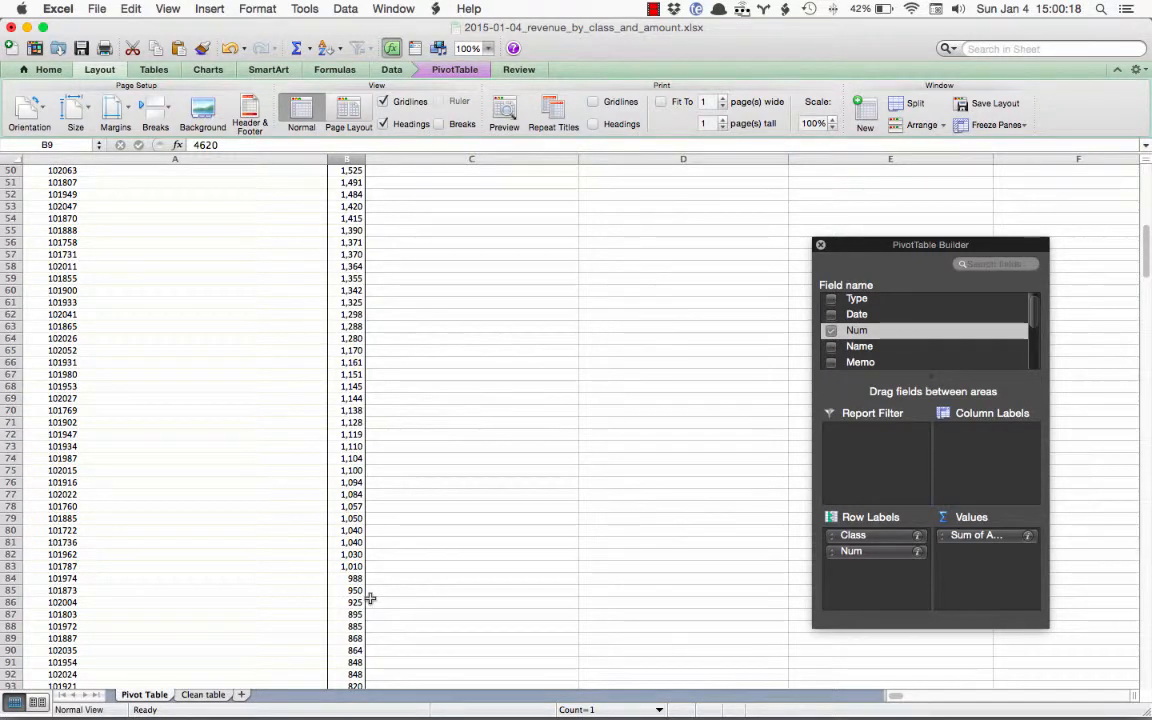
left_click(659, 710)
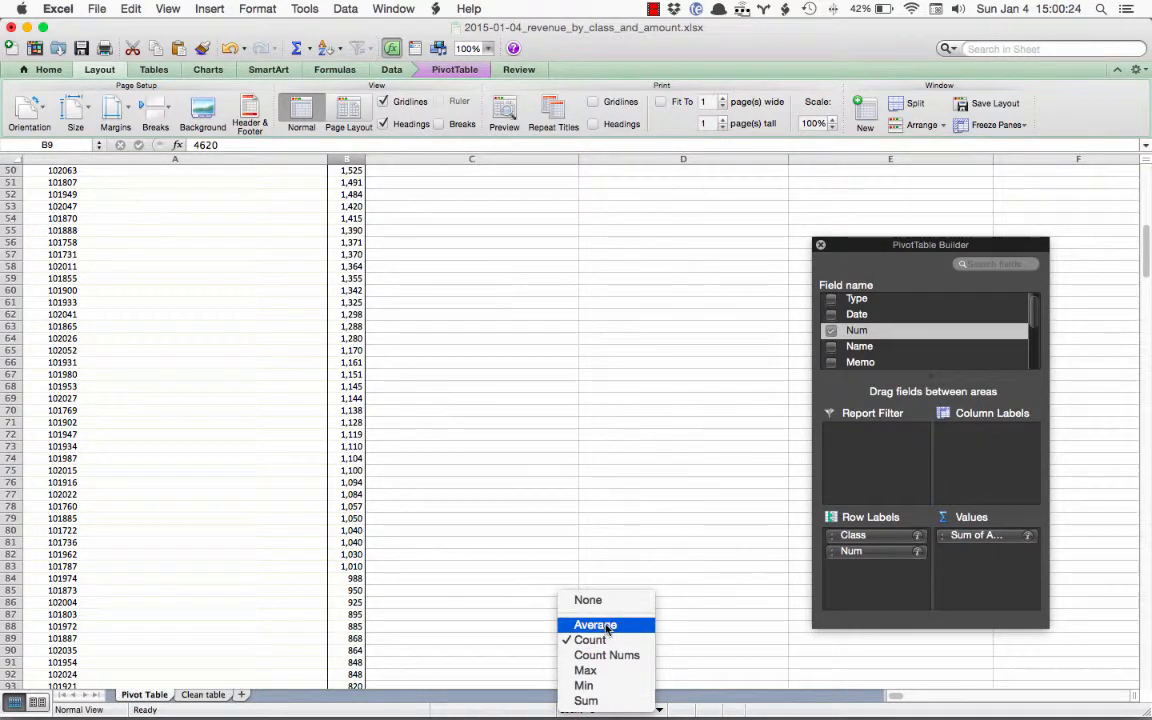
left_click(600, 700)
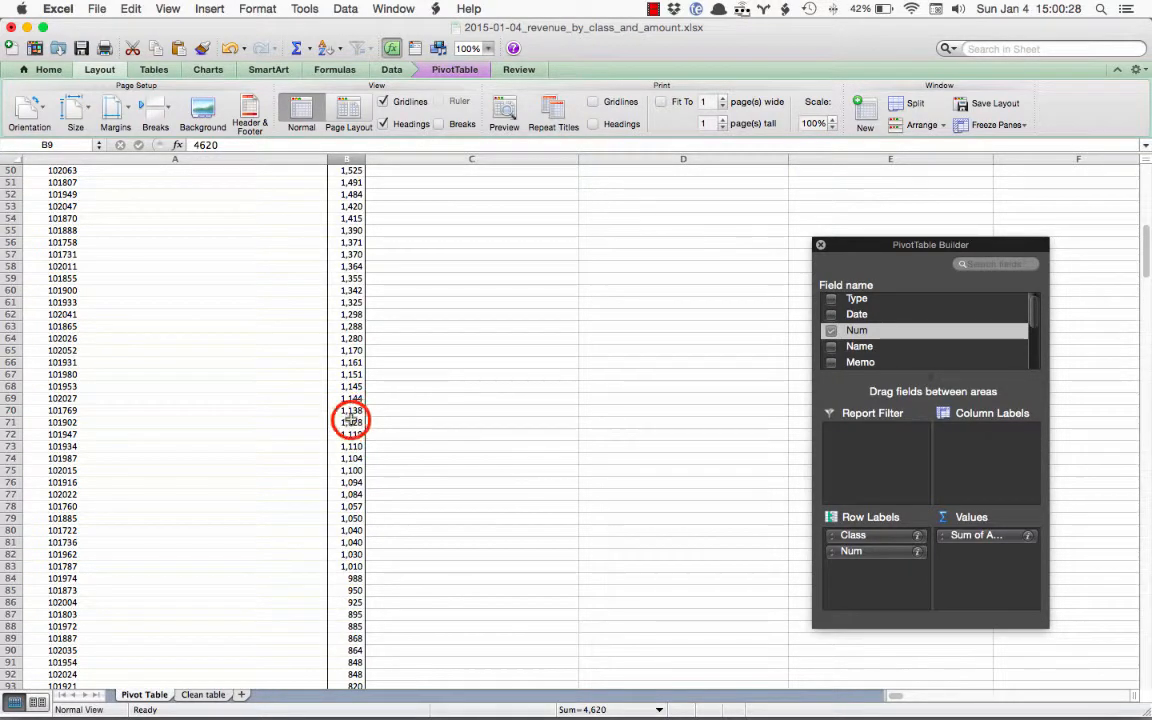
left_click_drag(350, 422, 349, 540)
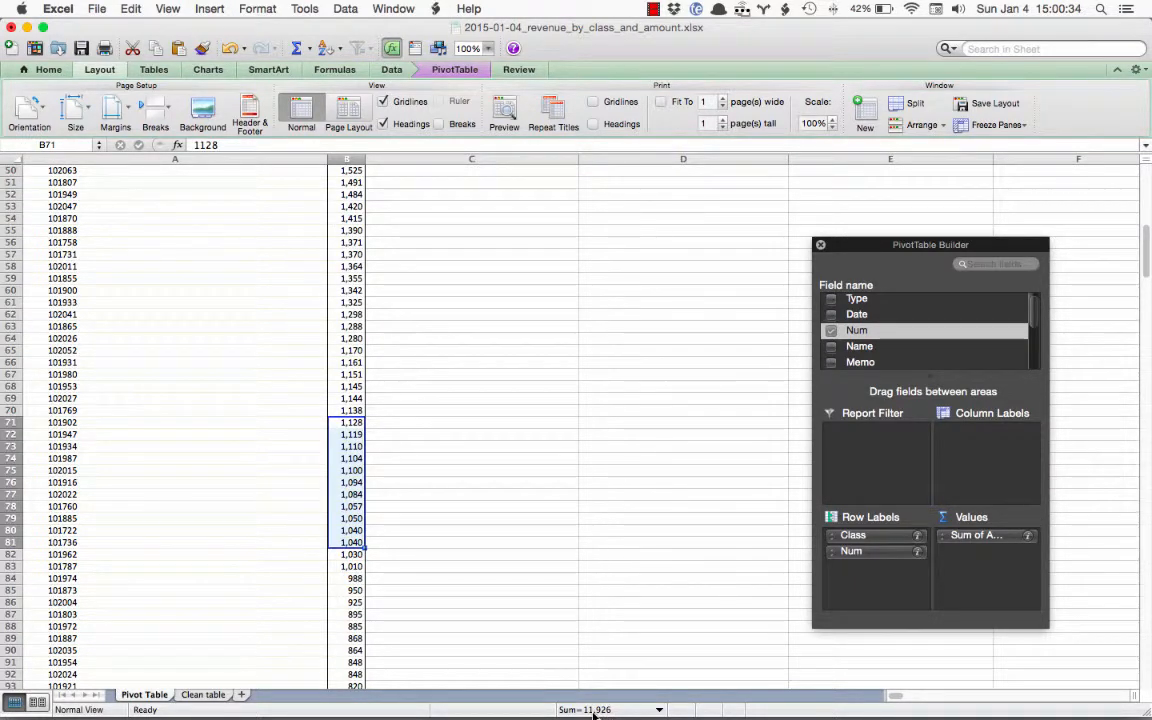
Set the status bar calculation to Count and count the casino invoices in B62:B83
left_click(659, 710)
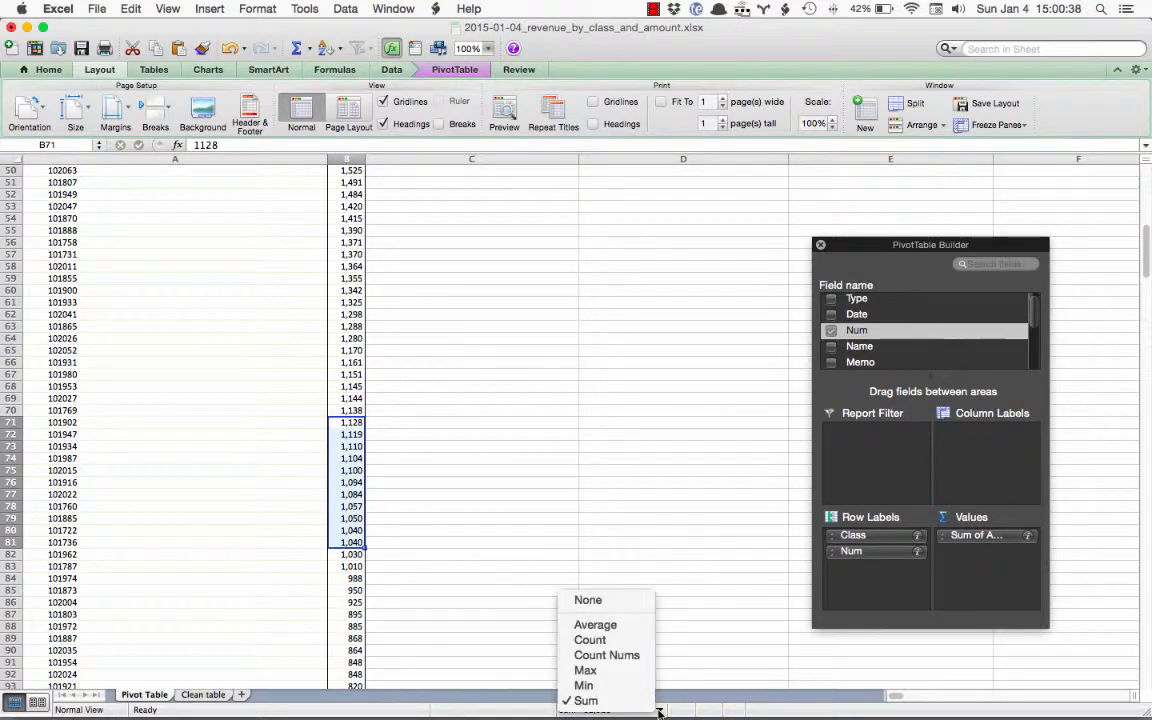
left_click(591, 640)
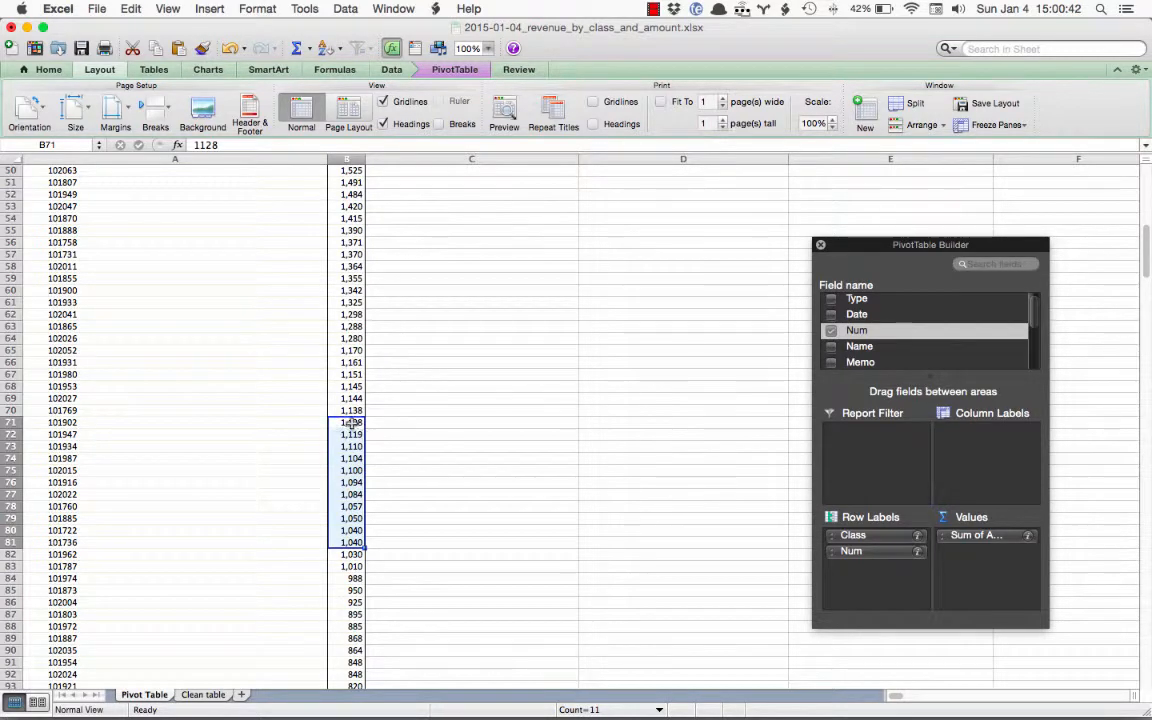
left_click(352, 567)
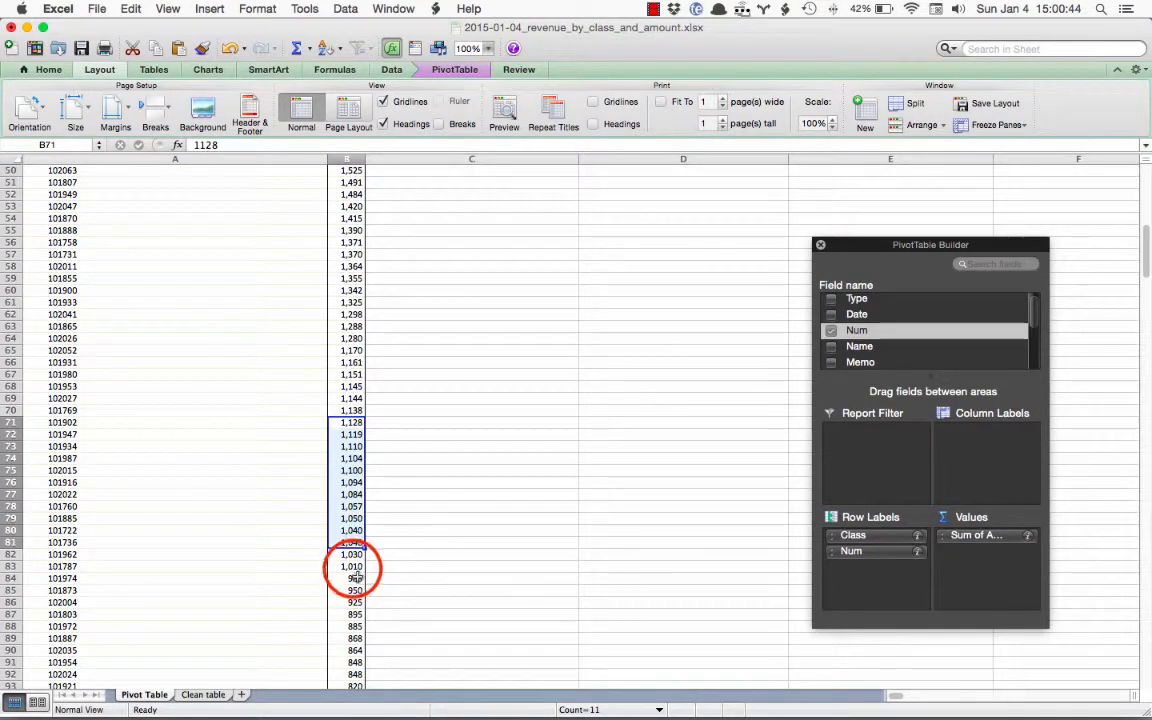
left_click_drag(352, 567, 356, 338)
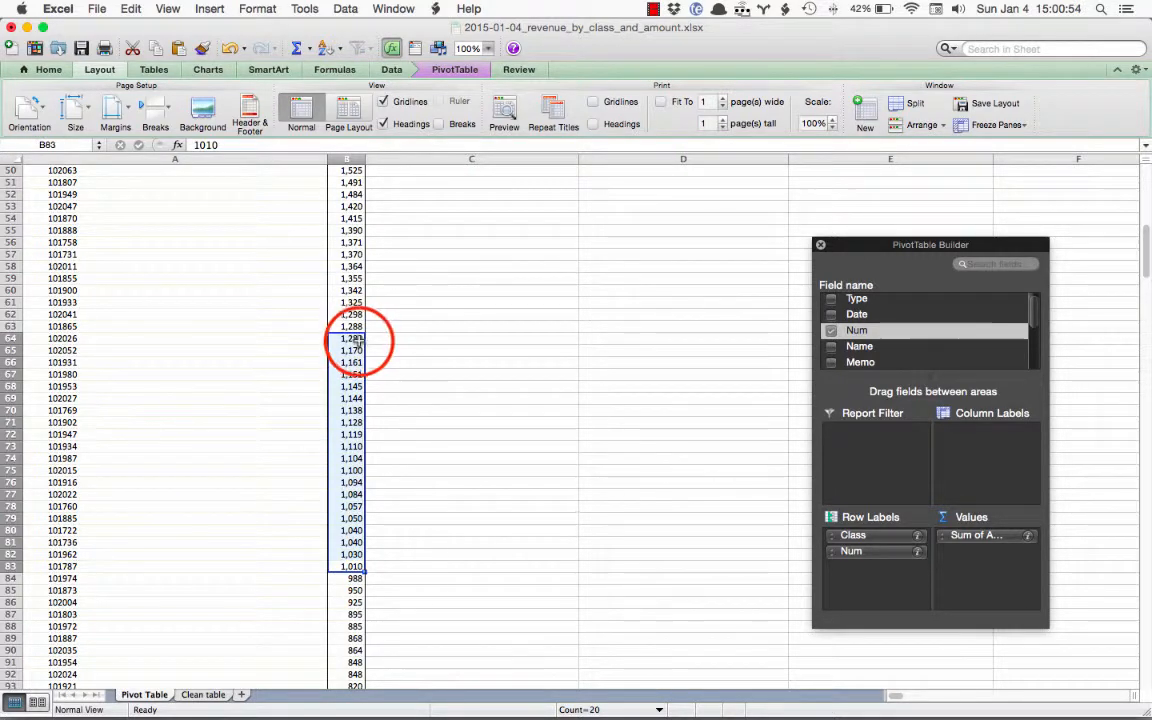
left_click_drag(356, 340, 361, 568)
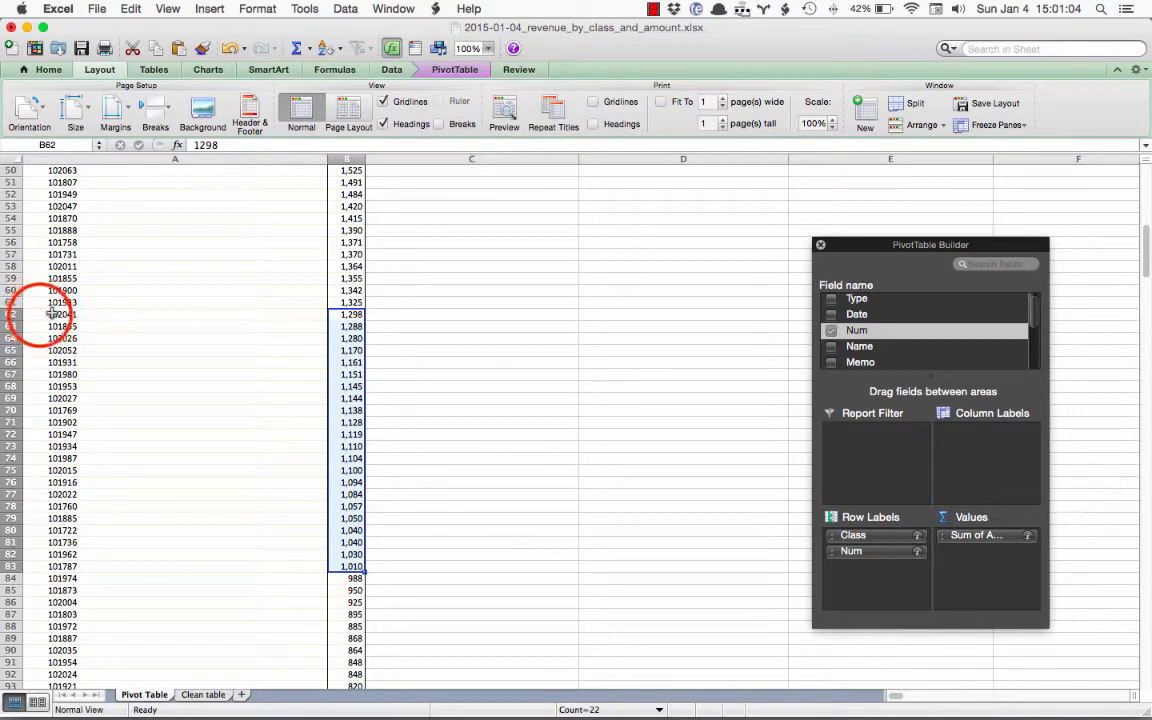
Copy the casino invoice numbers and amounts in A62:B83 and add a new worksheet to the workbook
left_click_drag(31, 316, 366, 565)
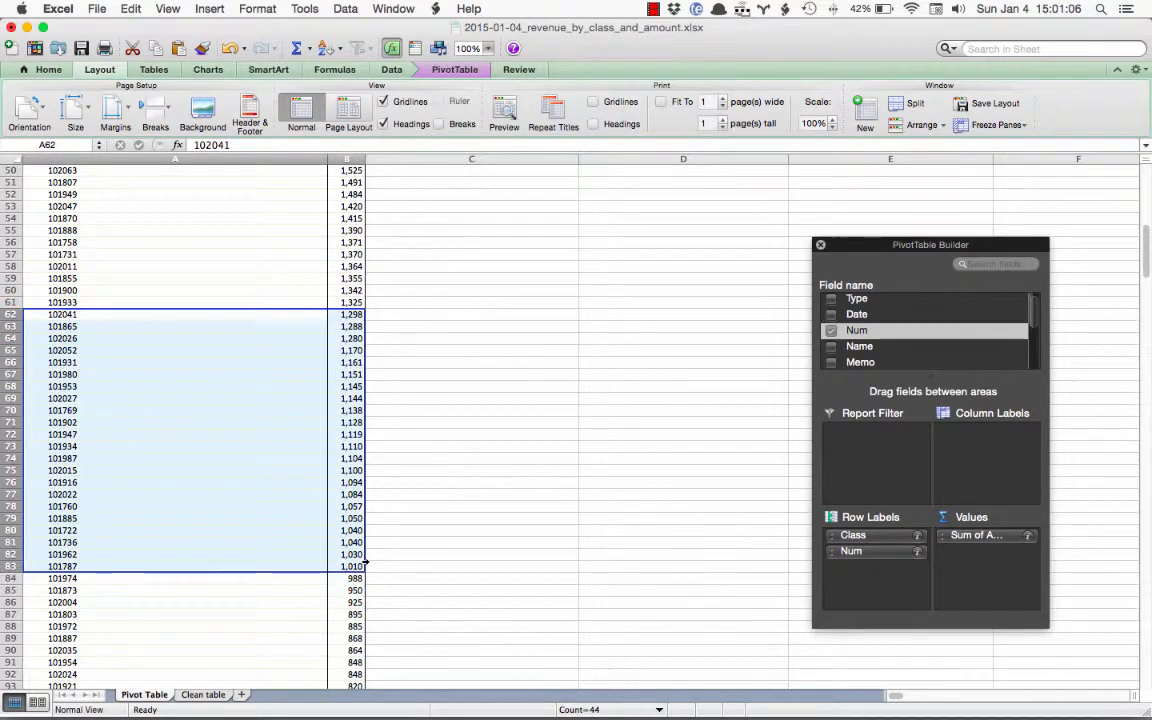
key("super+c")
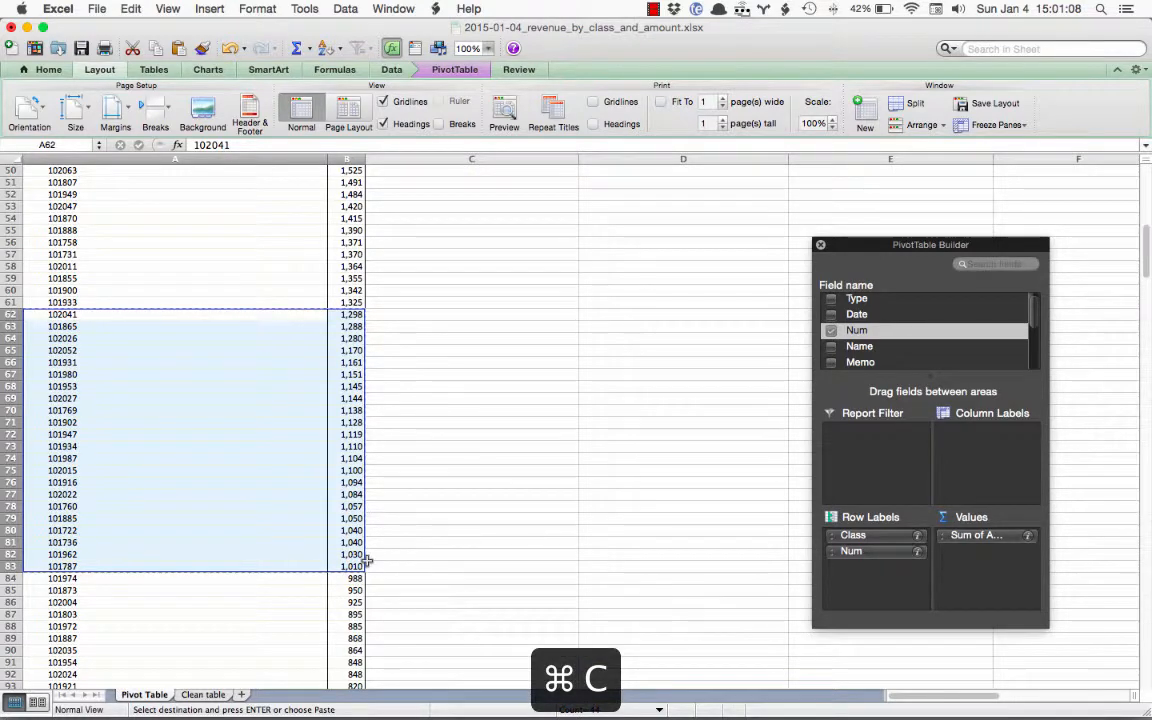
left_click(241, 694)
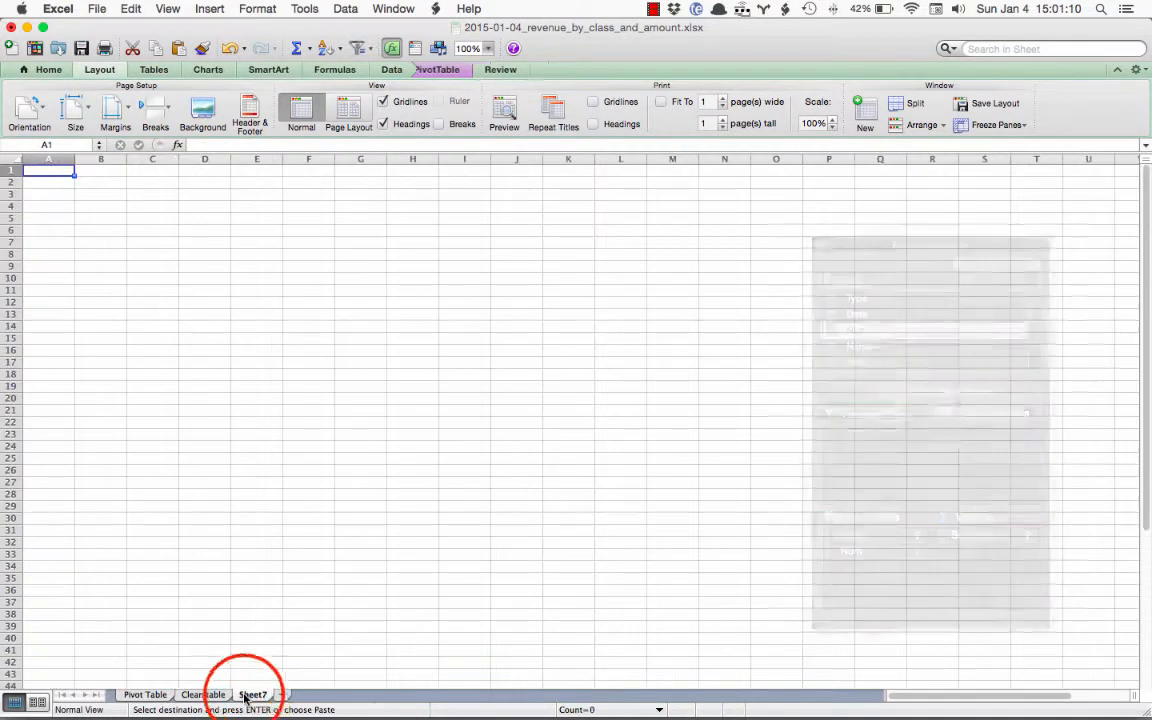
Rename the new worksheet as First Prospects
double_click(256, 696)
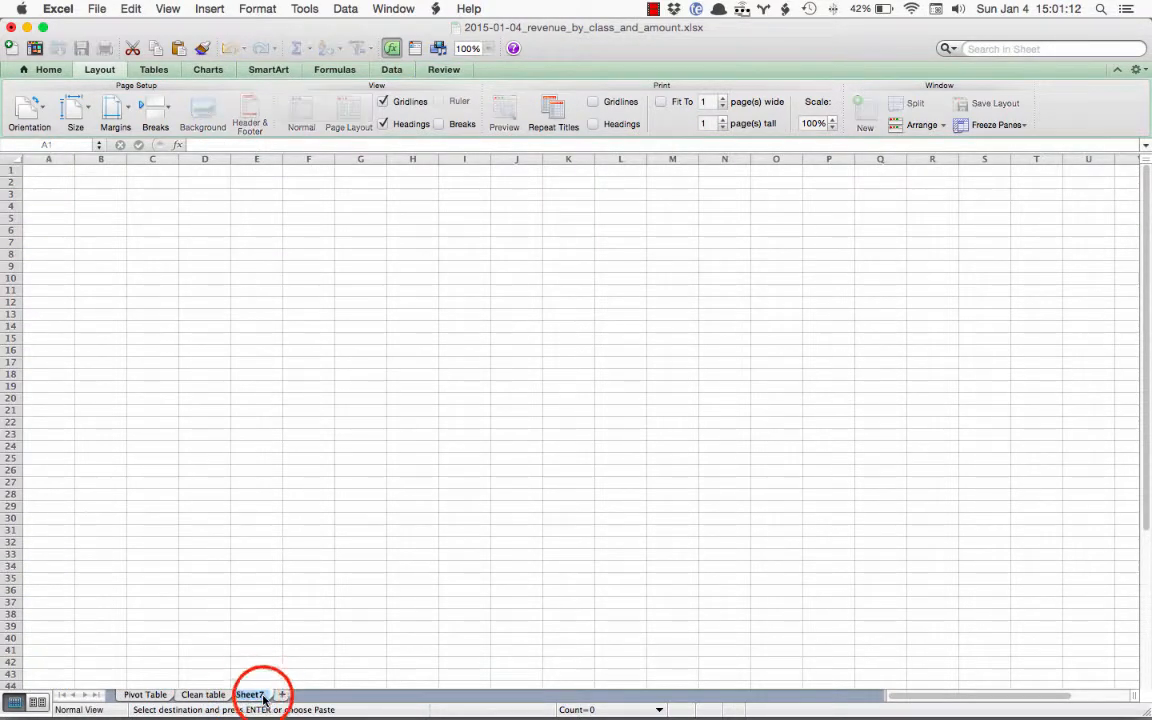
type("Fis")
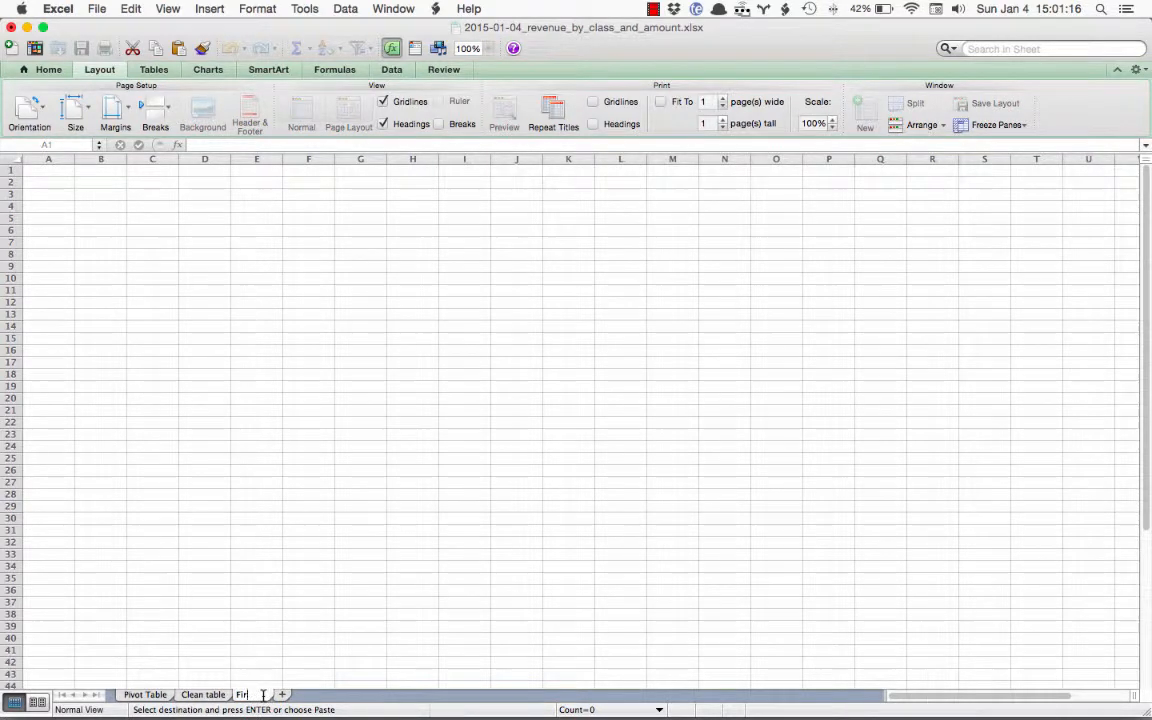
type("st Pospects")
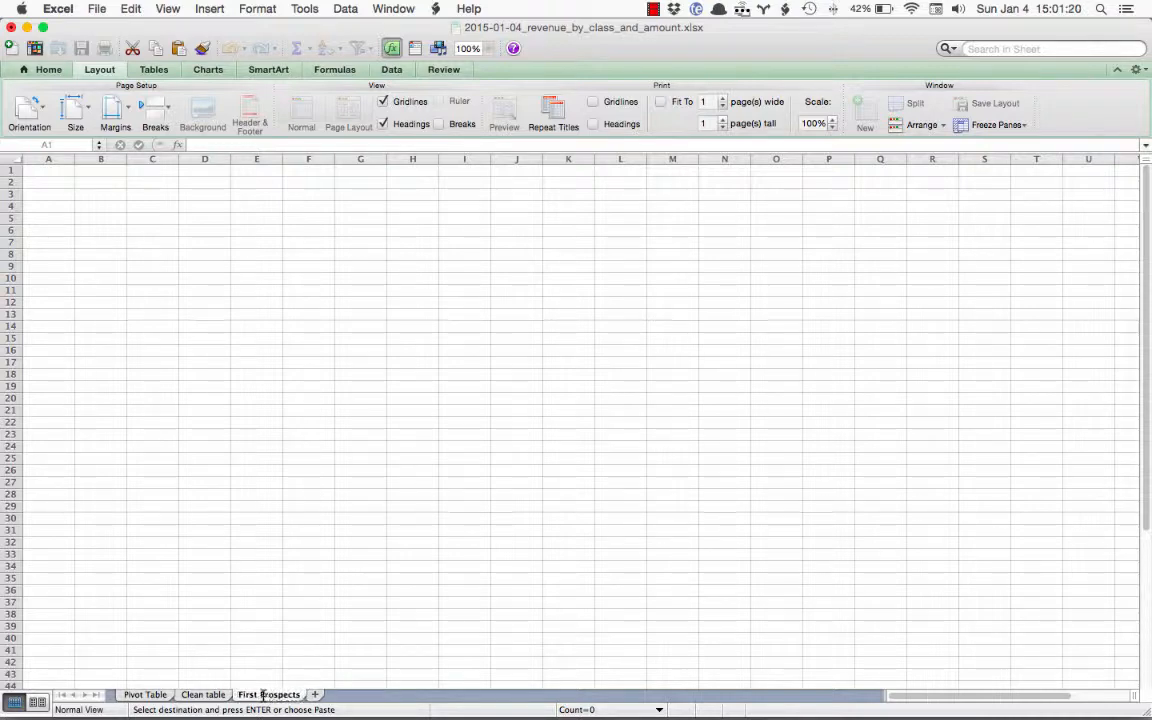
key("Return")
Paste the copied invoices starting at cell A2 and enter the headings Invoice in A1 and Amount in B1
left_click(50, 183)
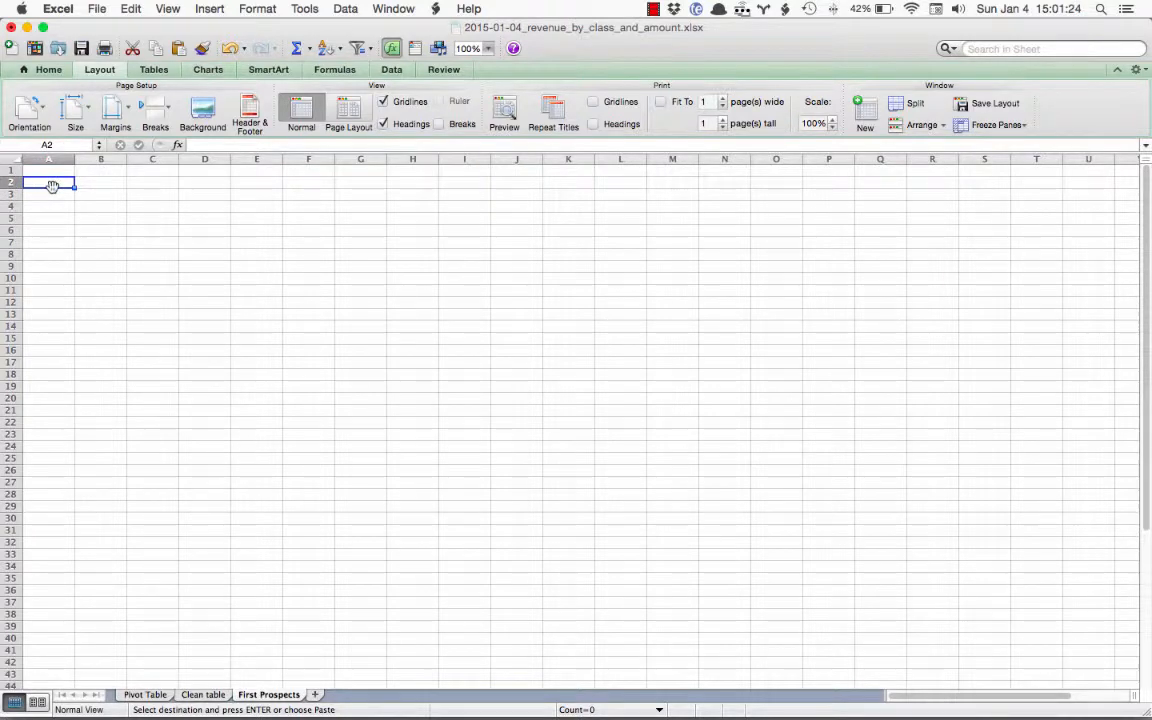
key("super+v")
left_click(55, 170)
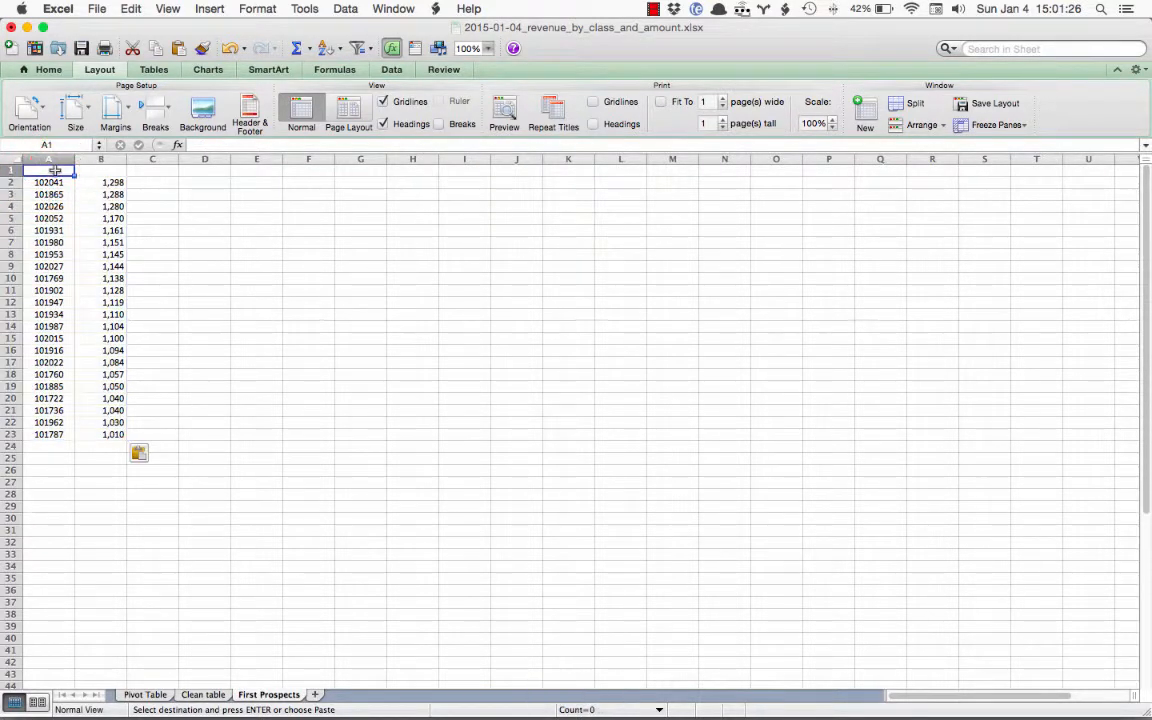
type("Invoice #")
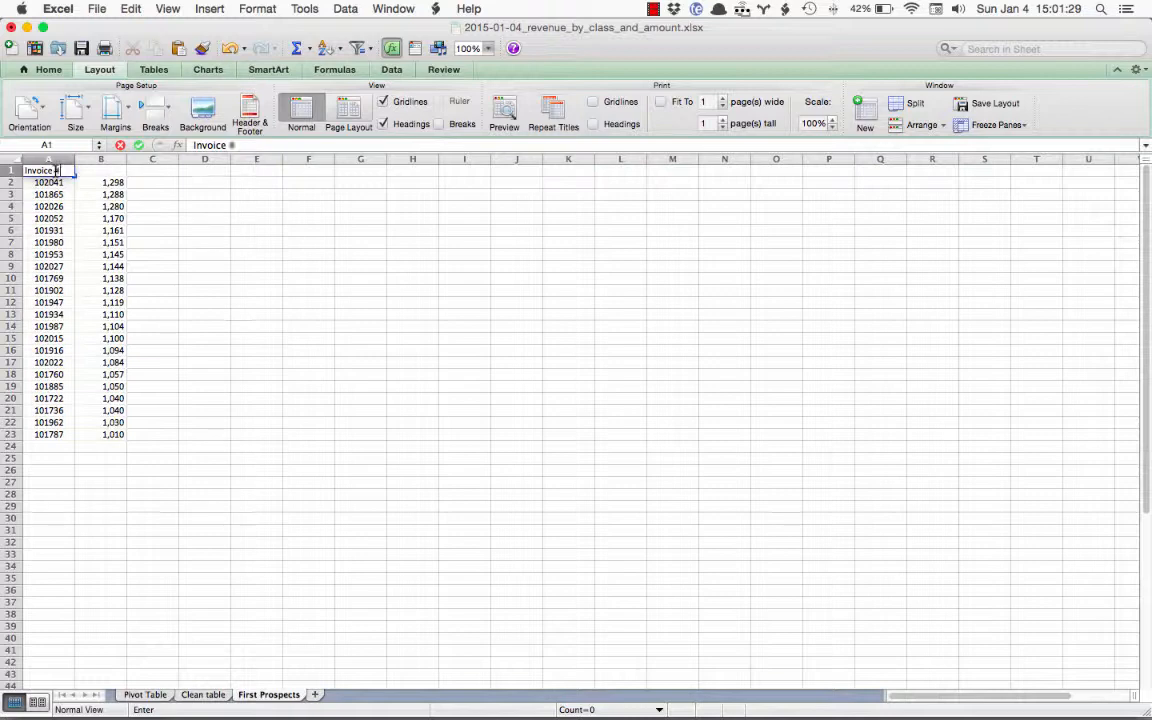
key("Tab")
type("Amount")
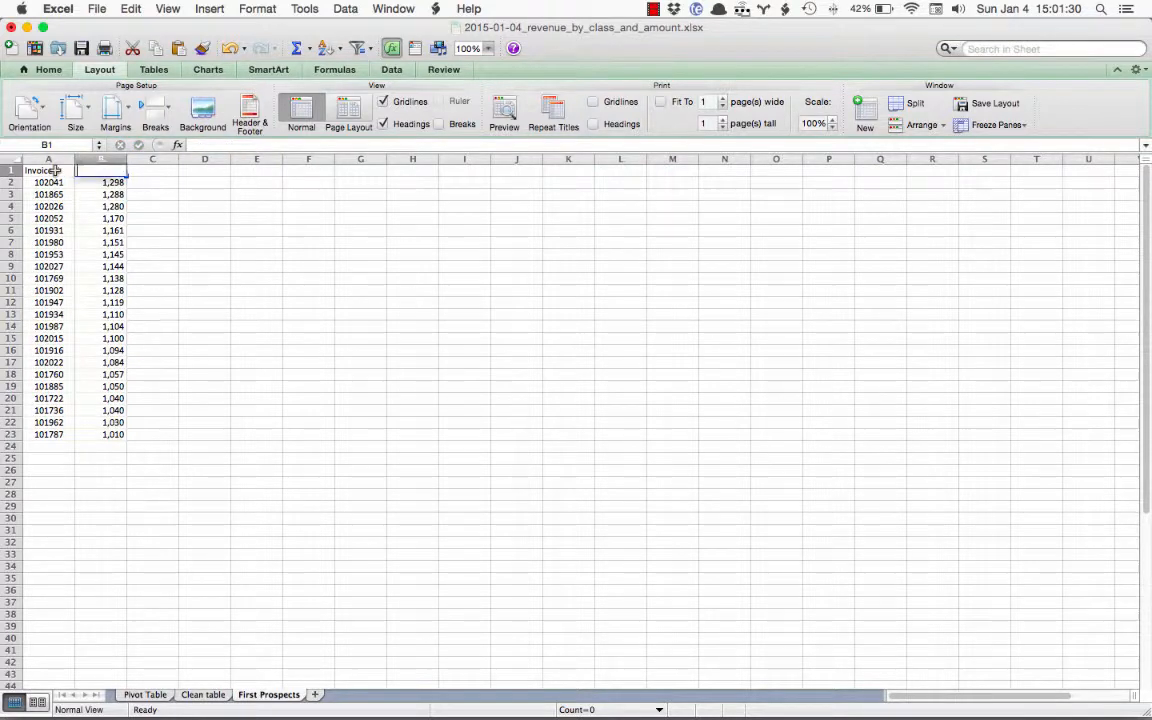
Make the headings in A1:B1 bold and fit the widths of columns A and B to their contents
left_click(167, 176)
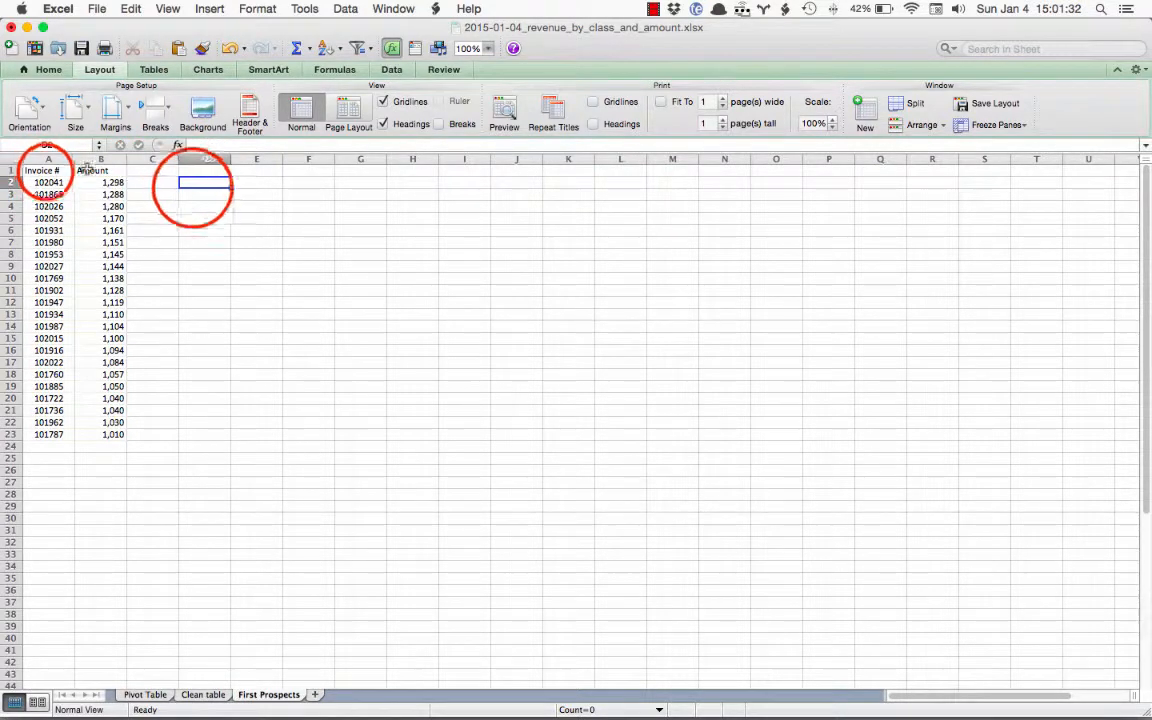
left_click_drag(44, 172, 103, 172)
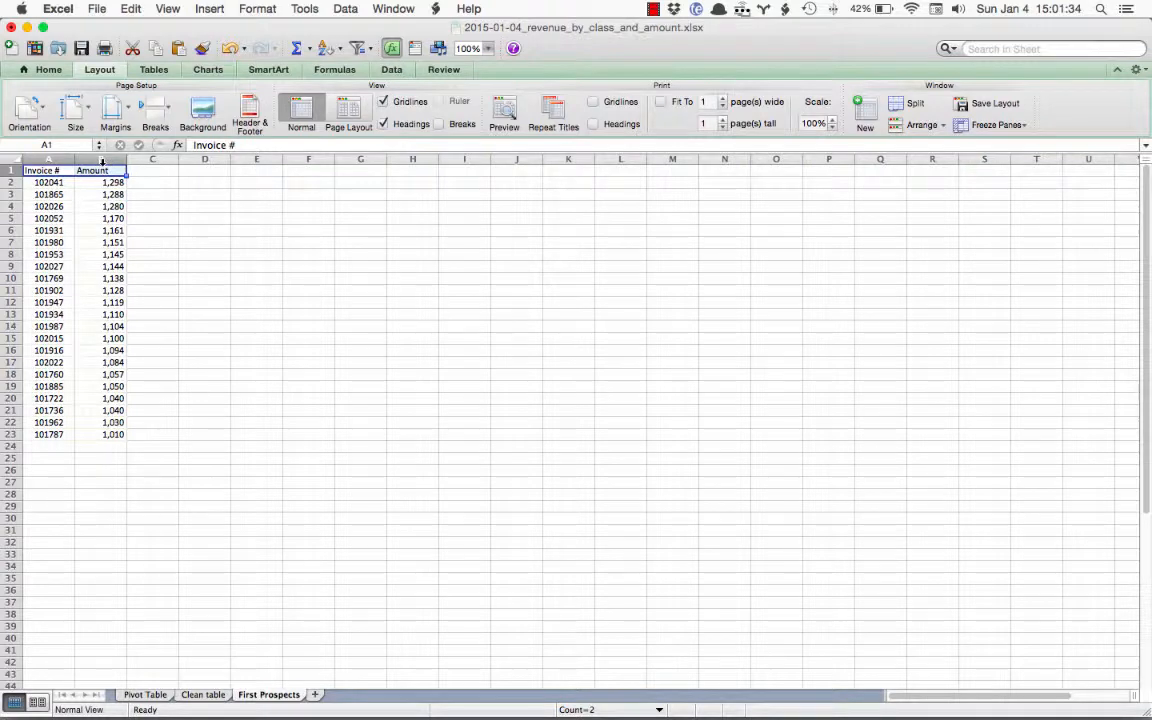
key("super+b")
left_click(150, 207)
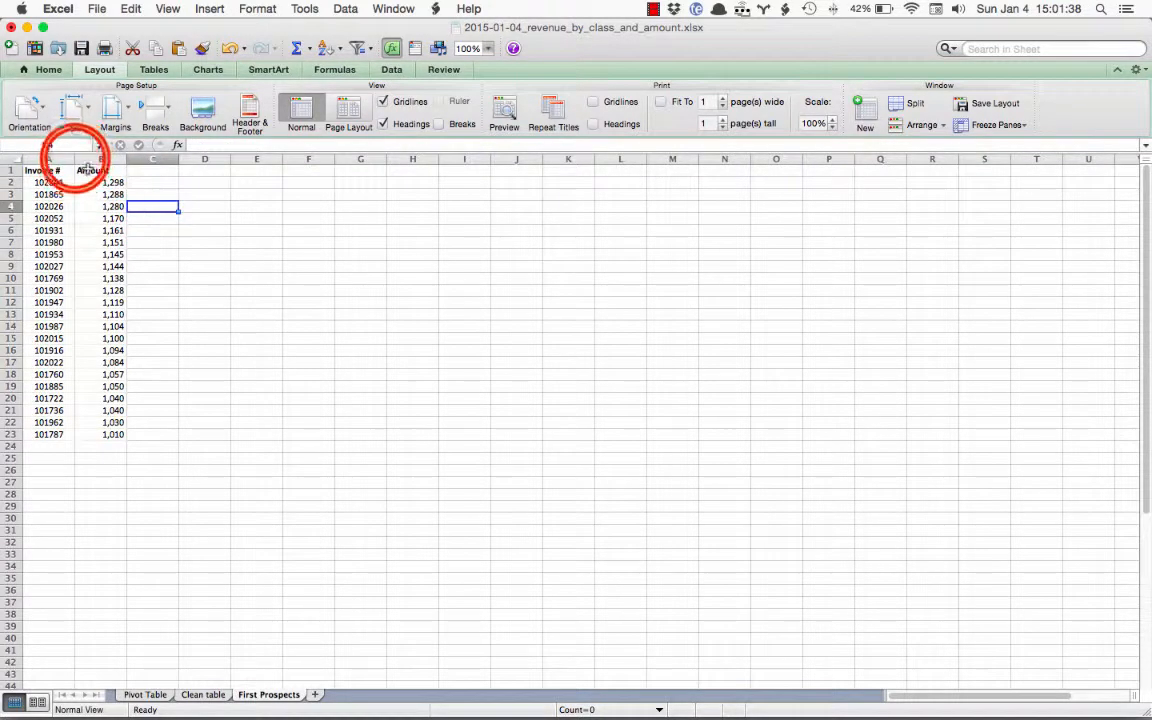
double_click(75, 158)
double_click(118, 159)
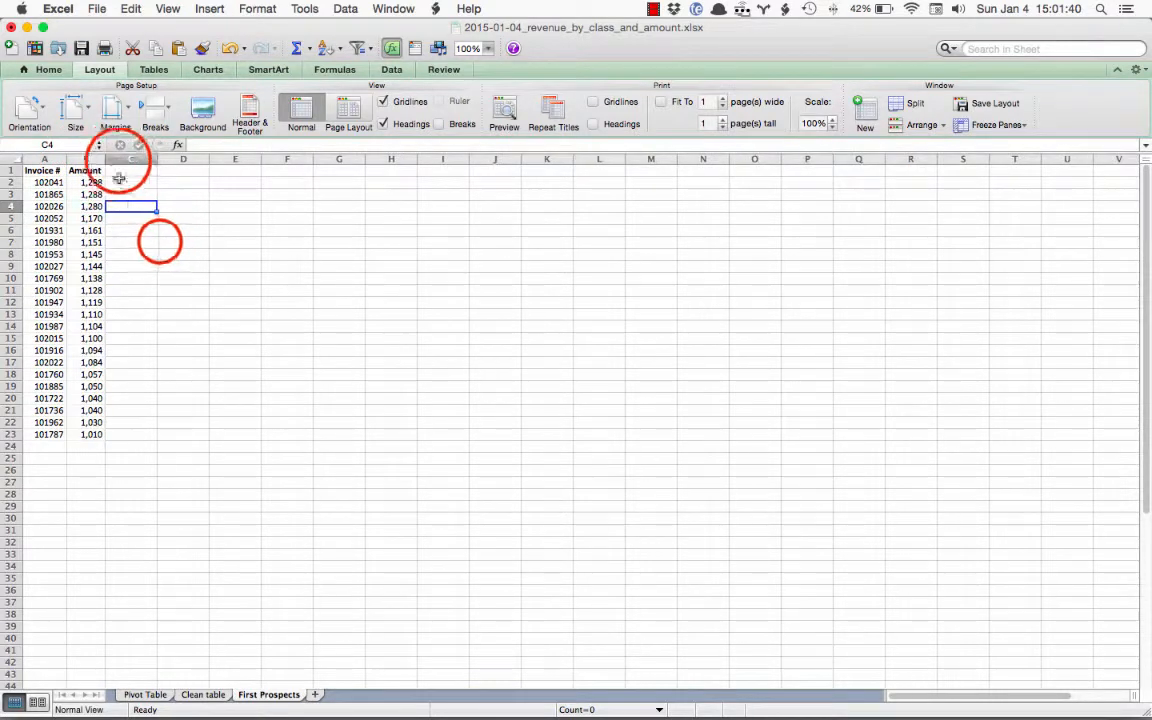
left_click(159, 242)
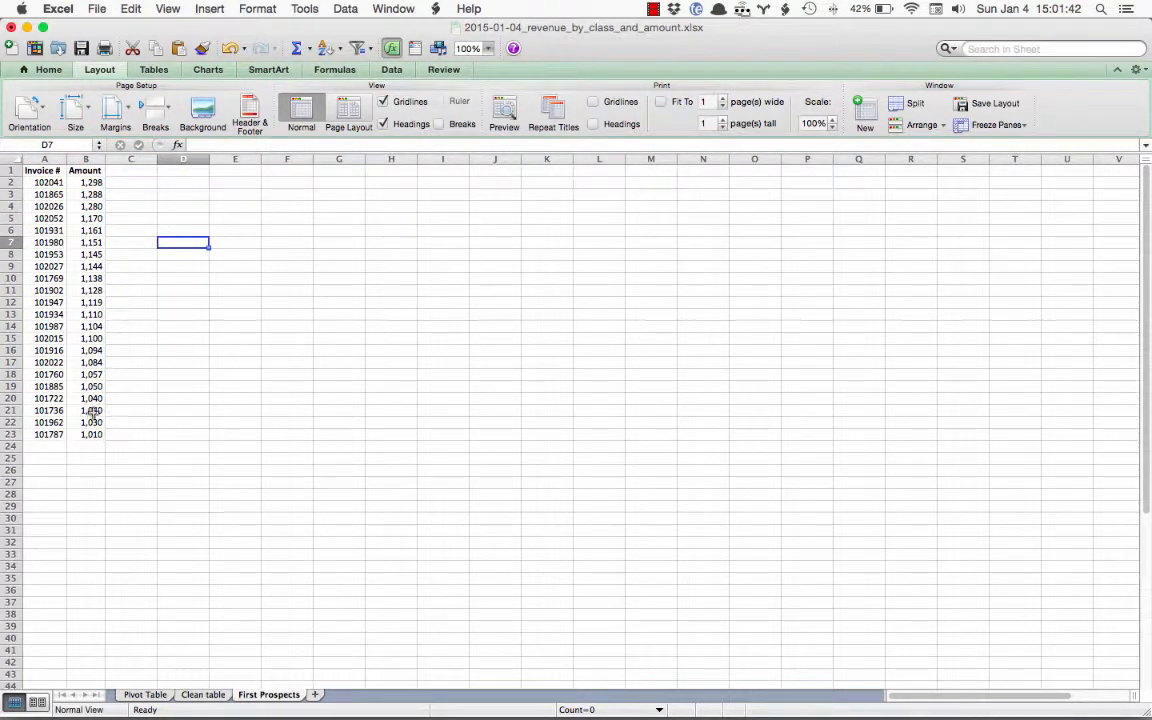
Sort the invoice list by Amount in ascending order, keeping the heading row in place
left_click(93, 183)
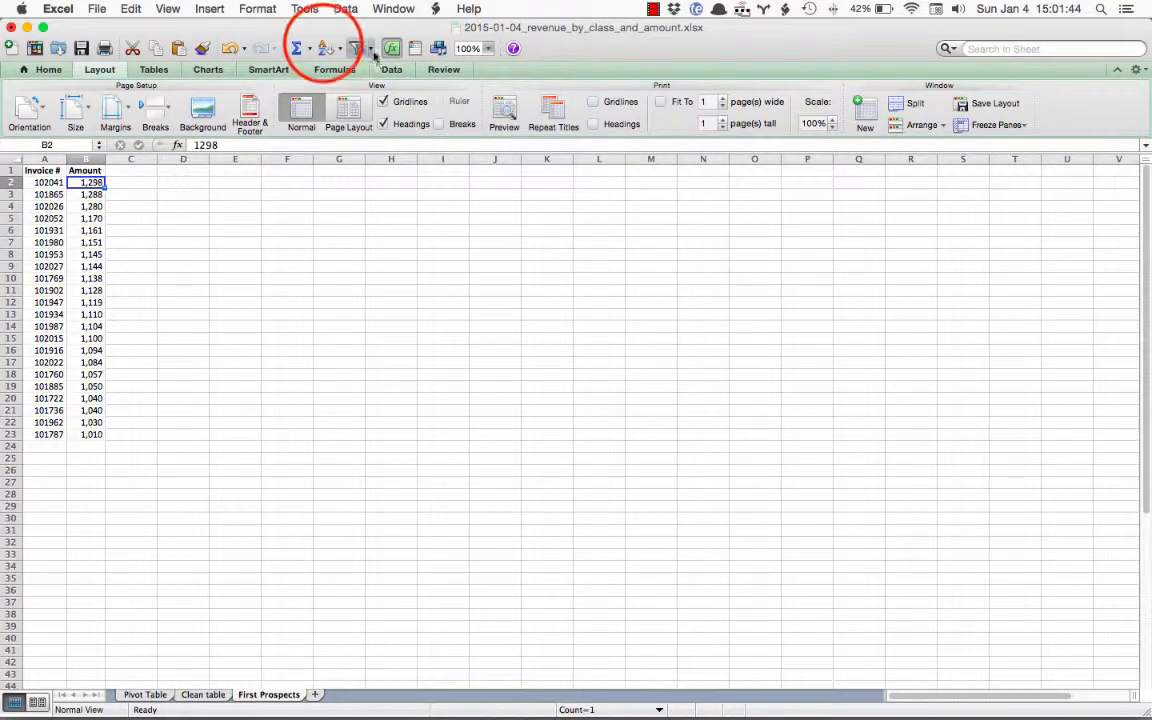
left_click(325, 48)
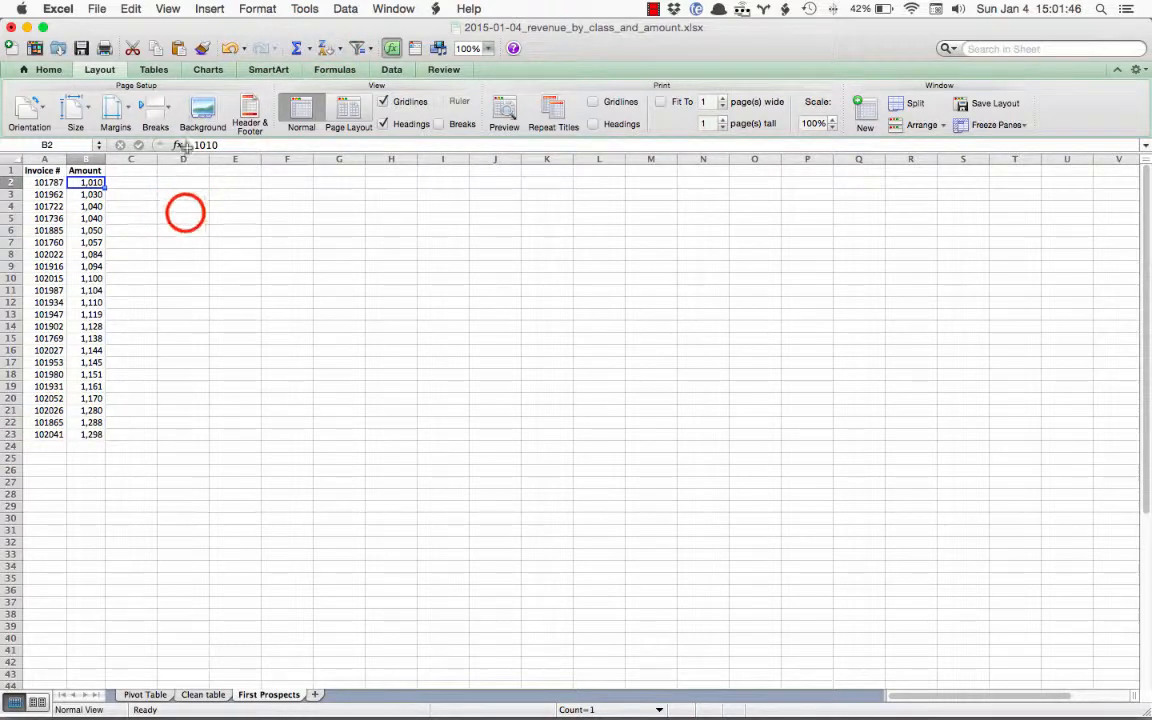
left_click(183, 218)
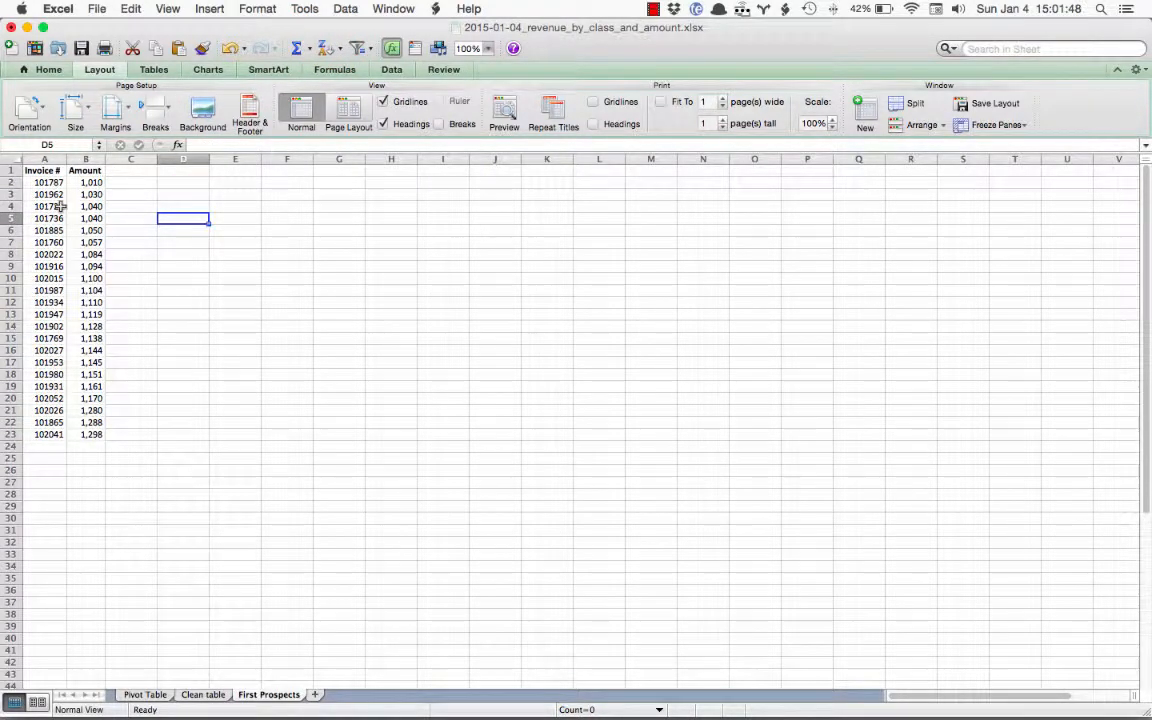